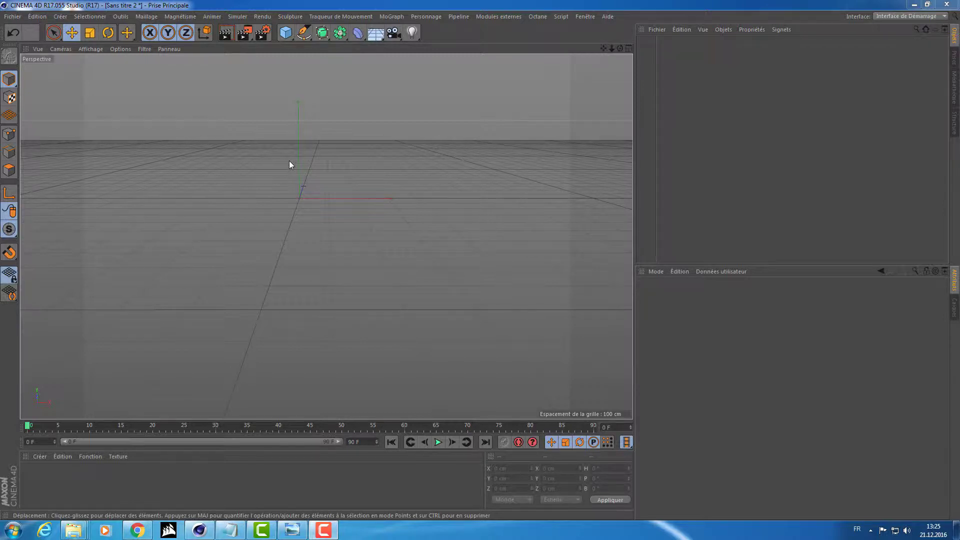
Open the deformer list from the Incurvation icon in the top toolbar
{"action": "left_click", "coordinate": [359, 34]}
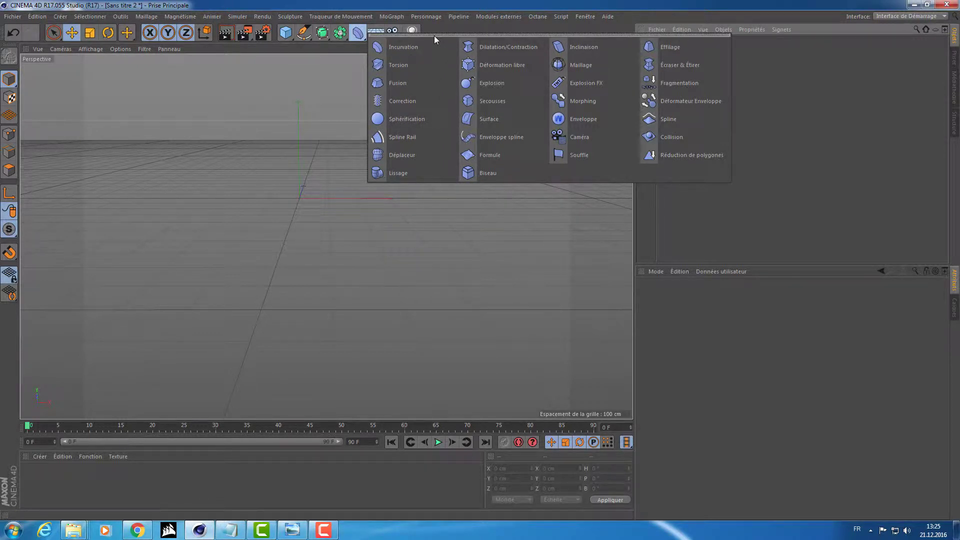
Tear off the deformer, primitives and generators palettes as floating windows
{"action": "left_click_drag", "start_coordinate": [434, 35], "coordinate": [140, 102]}
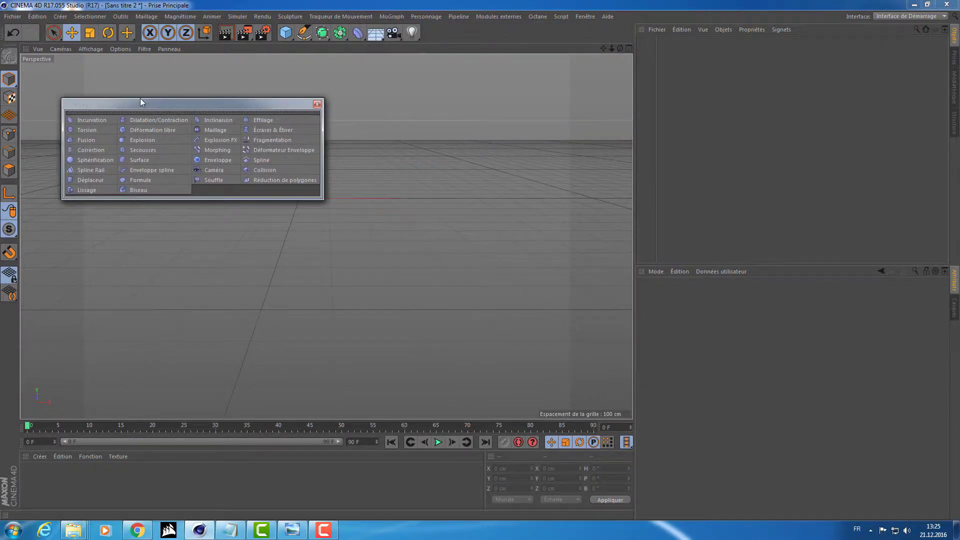
{"action": "left_click", "coordinate": [286, 32]}
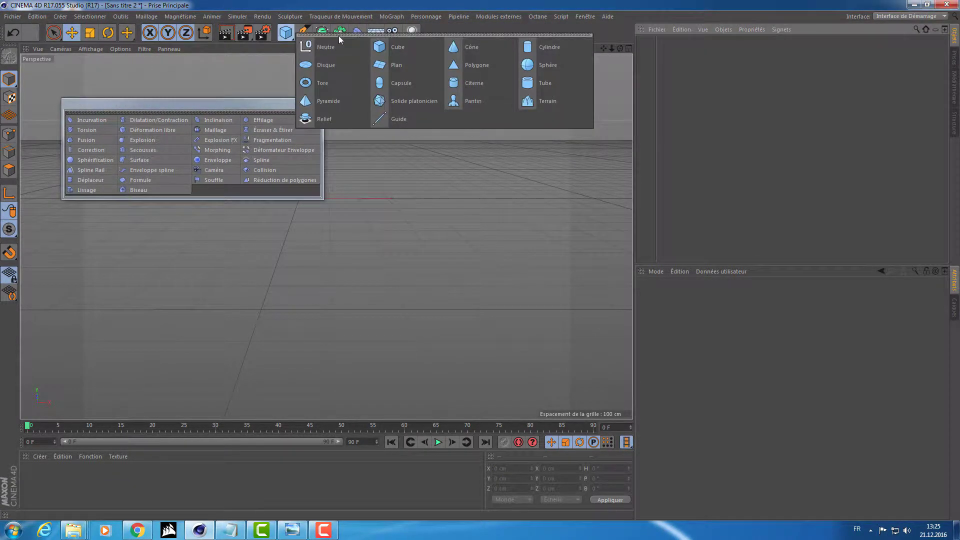
{"action": "left_click_drag", "start_coordinate": [340, 35], "coordinate": [351, 113]}
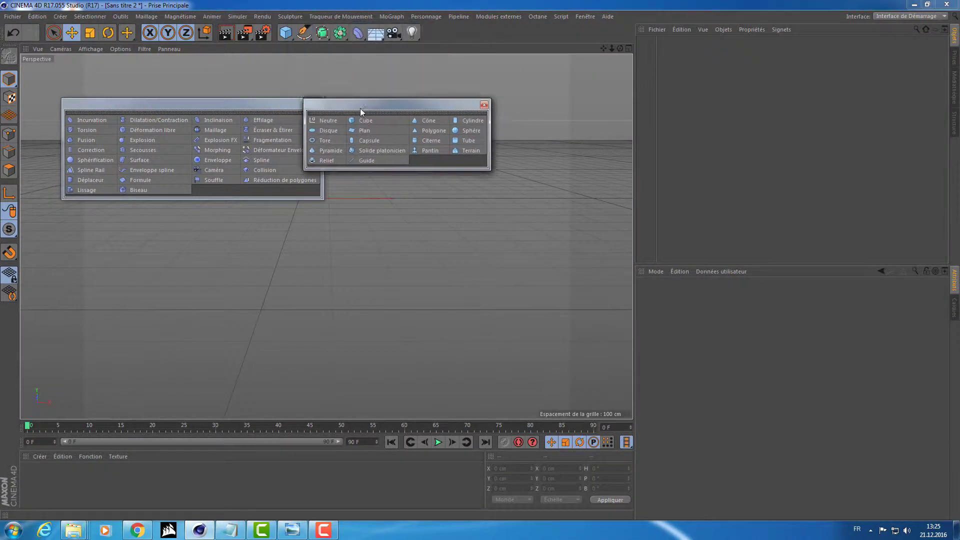
{"action": "left_click", "coordinate": [325, 32]}
{"action": "left_click_drag", "start_coordinate": [365, 26], "coordinate": [551, 95]}
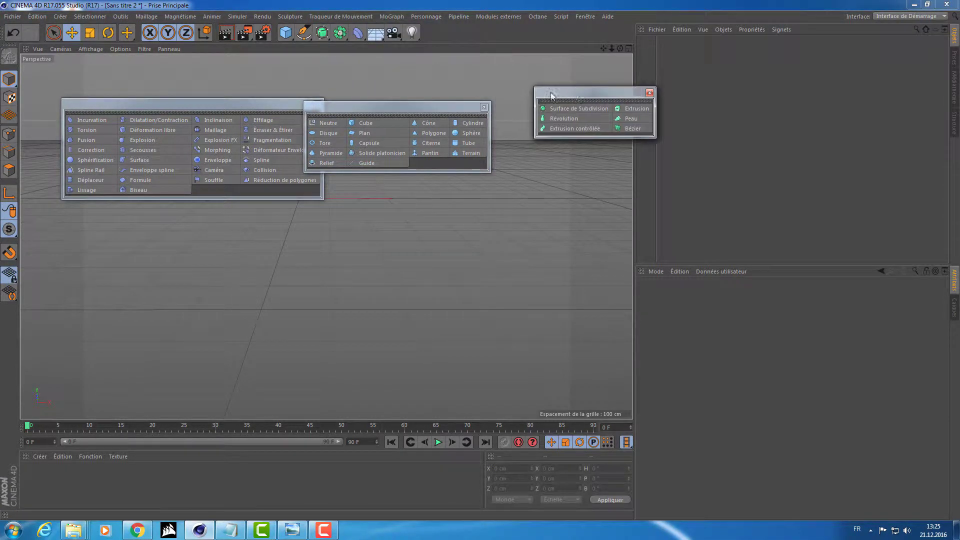
Close the generators and primitives palettes and dock the deformer palette beside the viewport
{"action": "left_click", "coordinate": [649, 93]}
{"action": "left_click", "coordinate": [484, 107]}
{"action": "left_click_drag", "start_coordinate": [232, 102], "coordinate": [790, 274]}
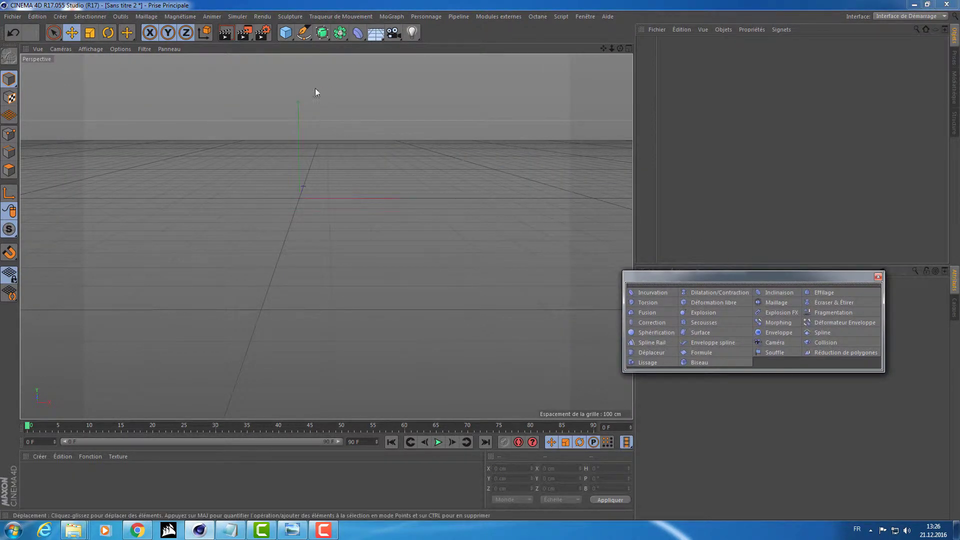
{"action": "mouse_move", "coordinate": [692, 279]}
{"action": "left_mouse_down"}
{"action": "mouse_move", "coordinate": [128, 274]}
{"action": "mouse_move", "coordinate": [109, 301]}
{"action": "mouse_move", "coordinate": [92, 217]}
{"action": "left_mouse_up"}
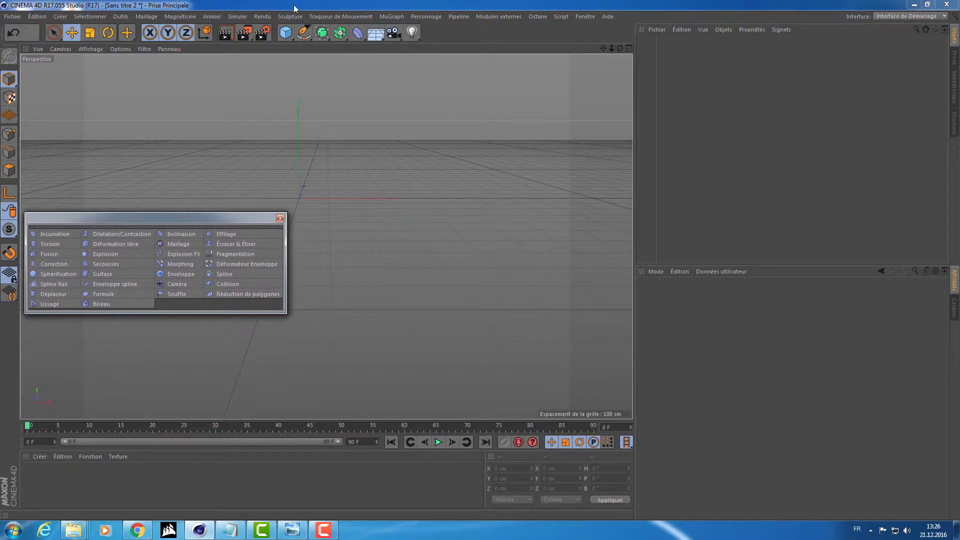
Add a cube, stretch its Y handle to 556.761 cm, and orbit around it
{"action": "left_click", "coordinate": [285, 33]}
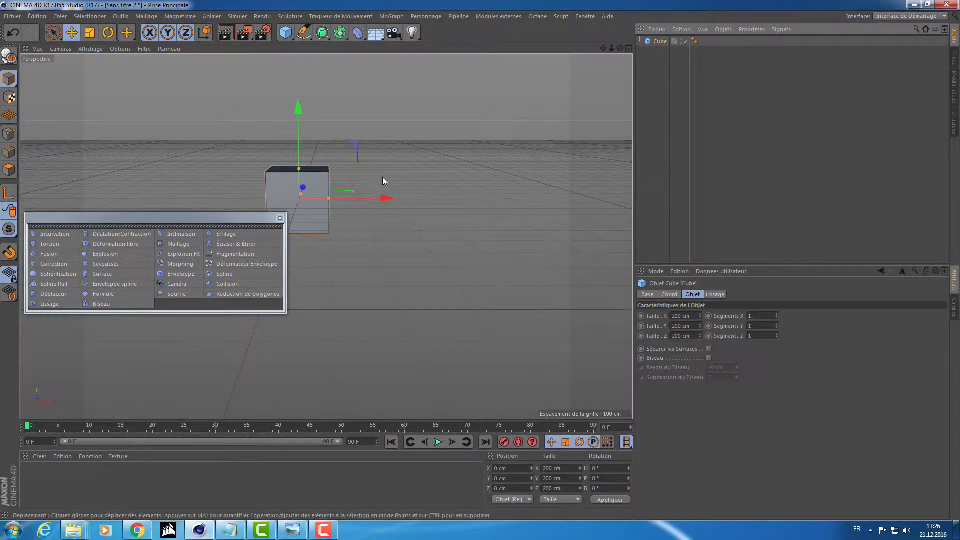
{"action": "mouse_move", "coordinate": [382, 177]}
{"action": "left_mouse_down", "text": "alt"}
{"action": "mouse_move", "coordinate": [347, 179]}
{"action": "mouse_move", "coordinate": [431, 172]}
{"action": "mouse_move", "coordinate": [419, 169]}
{"action": "mouse_move", "coordinate": [400, 182]}
{"action": "mouse_move", "coordinate": [570, 203]}
{"action": "mouse_move", "coordinate": [559, 178]}
{"action": "mouse_move", "coordinate": [438, 159]}
{"action": "mouse_move", "coordinate": [463, 56]}
{"action": "mouse_move", "coordinate": [476, 64]}
{"action": "left_mouse_up", "text": "alt"}
{"action": "scroll", "coordinate": [347, 179], "scroll_direction": "up", "scroll_amount": 5}
{"action": "scroll", "coordinate": [531, 181], "scroll_direction": "down", "scroll_amount": 3}
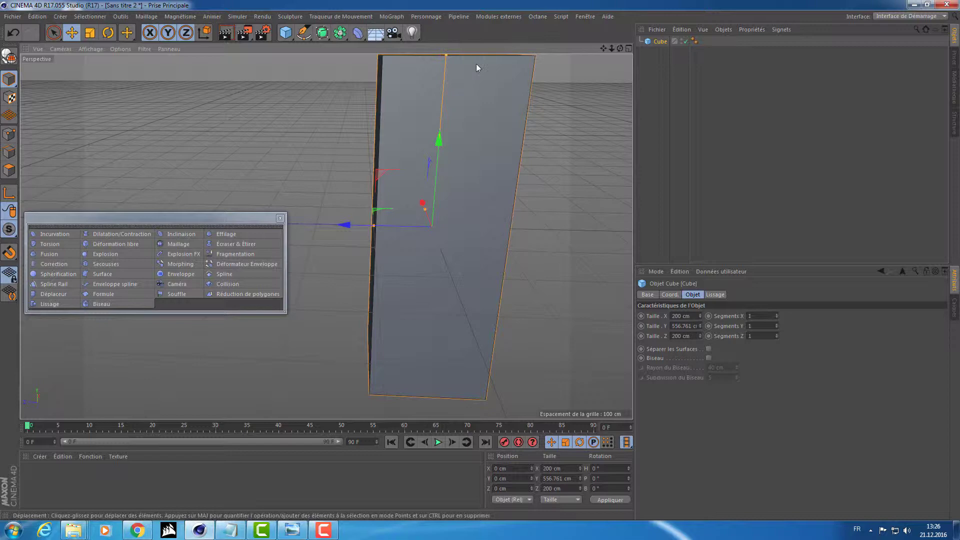
{"action": "scroll", "coordinate": [553, 179], "scroll_direction": "down", "scroll_amount": 3}
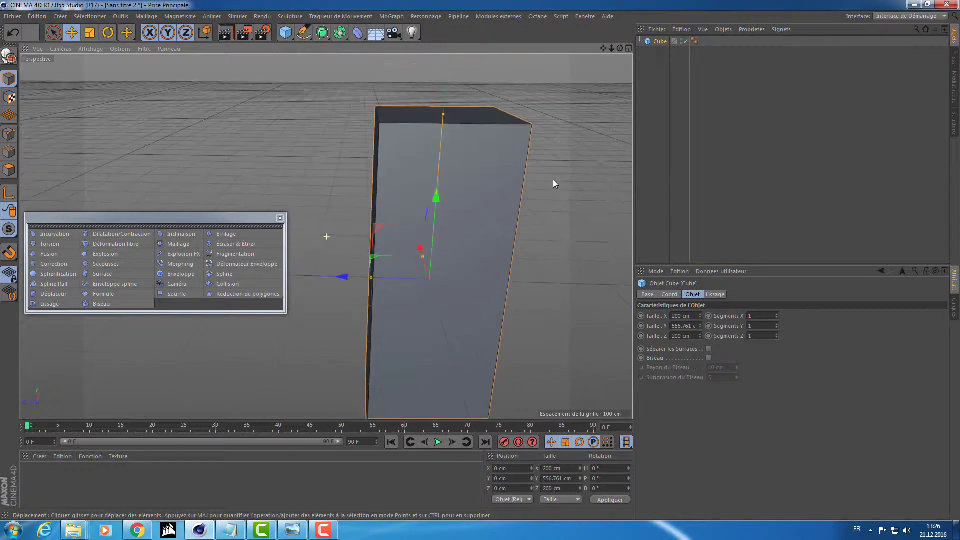
{"action": "left_click_drag", "start_coordinate": [553, 179], "coordinate": [427, 169], "text": "alt"}
{"action": "scroll", "coordinate": [428, 169], "scroll_direction": "up", "scroll_amount": 2}
{"action": "mouse_move", "coordinate": [525, 176]}
{"action": "left_mouse_down", "text": "alt"}
{"action": "mouse_move", "coordinate": [472, 140]}
{"action": "mouse_move", "coordinate": [445, 142]}
{"action": "left_mouse_up", "text": "alt"}
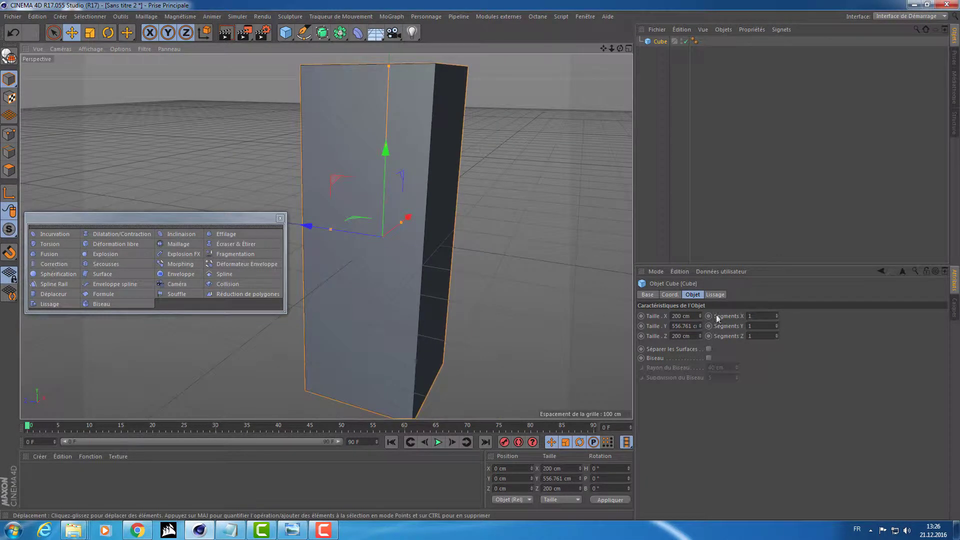
{"action": "double_click", "coordinate": [749, 316]}
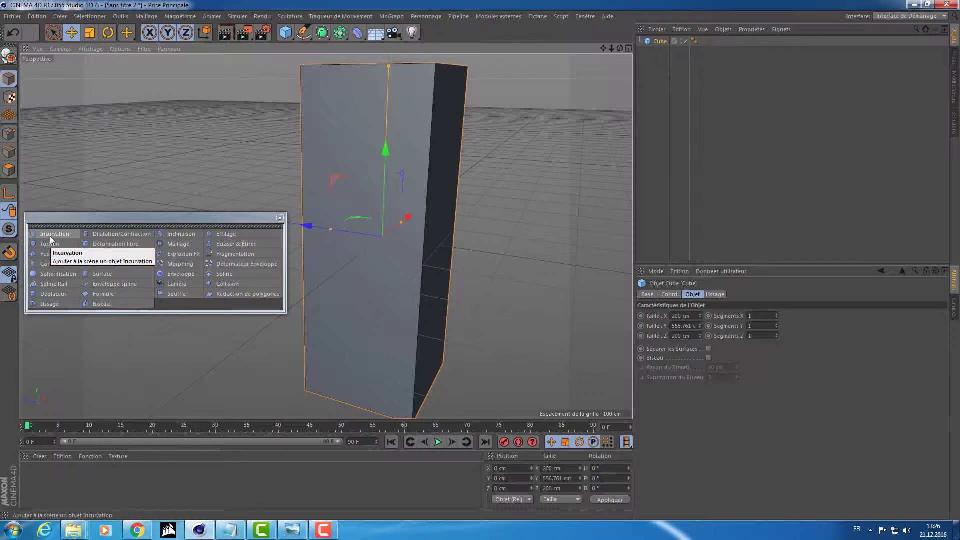
Add three Incurvation deformers from the deformer palette
{"action": "left_click", "coordinate": [358, 34]}
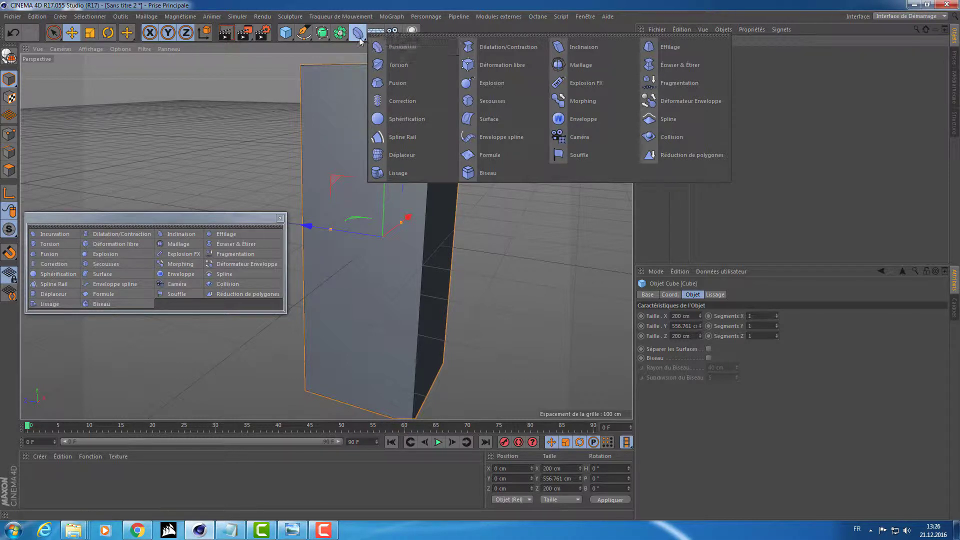
{"action": "left_click", "coordinate": [358, 34]}
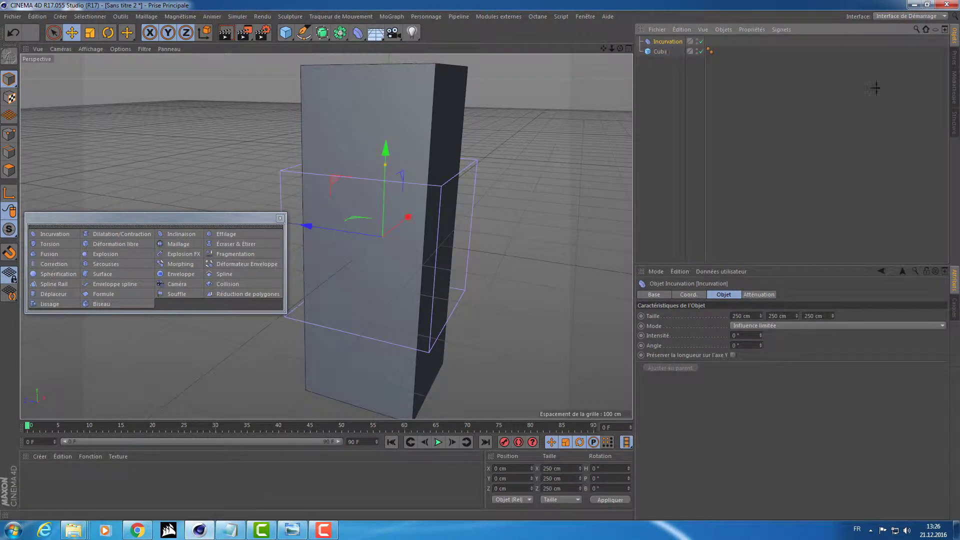
{"action": "left_click_drag", "start_coordinate": [880, 86], "coordinate": [754, 200]}
{"action": "left_click_drag", "start_coordinate": [359, 33], "coordinate": [409, 52]}
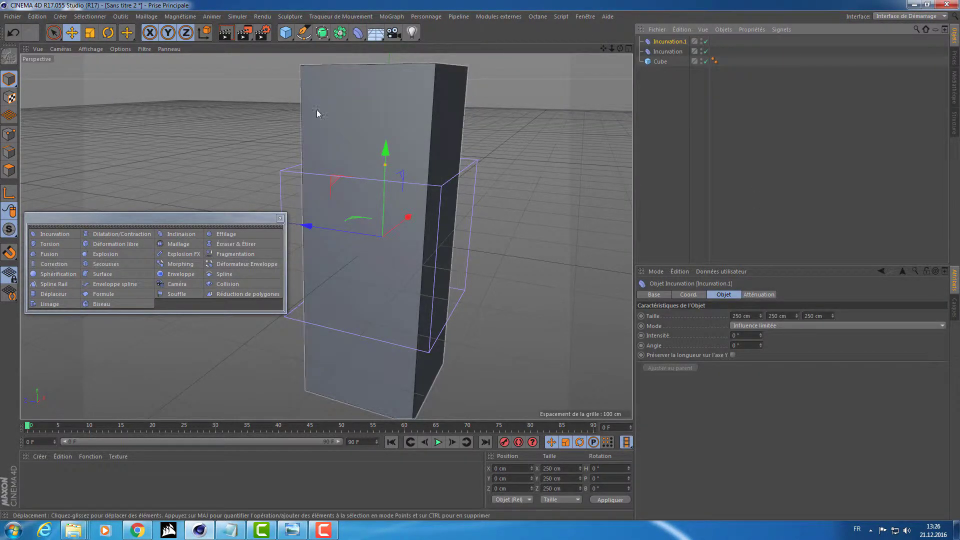
{"action": "left_click_drag", "start_coordinate": [176, 218], "coordinate": [210, 181]}
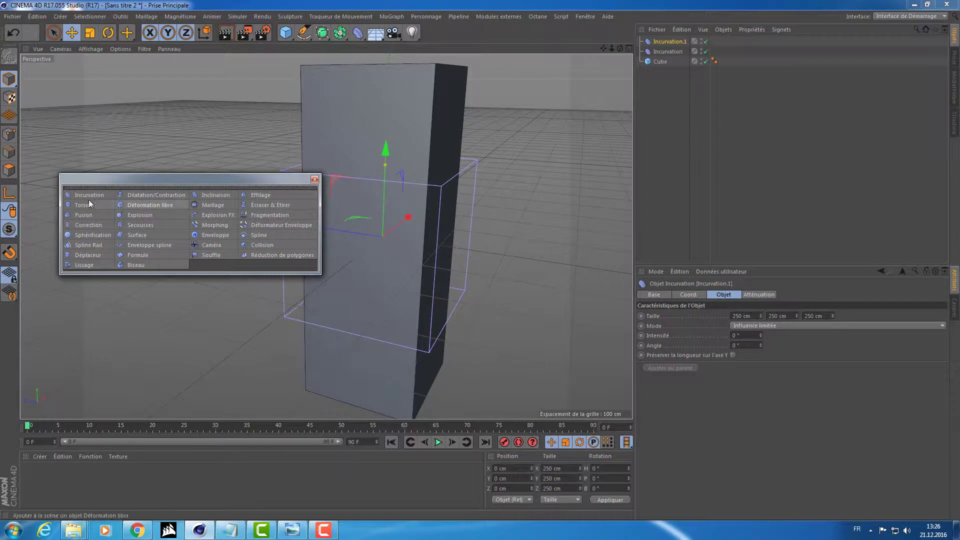
{"action": "left_click", "coordinate": [88, 196]}
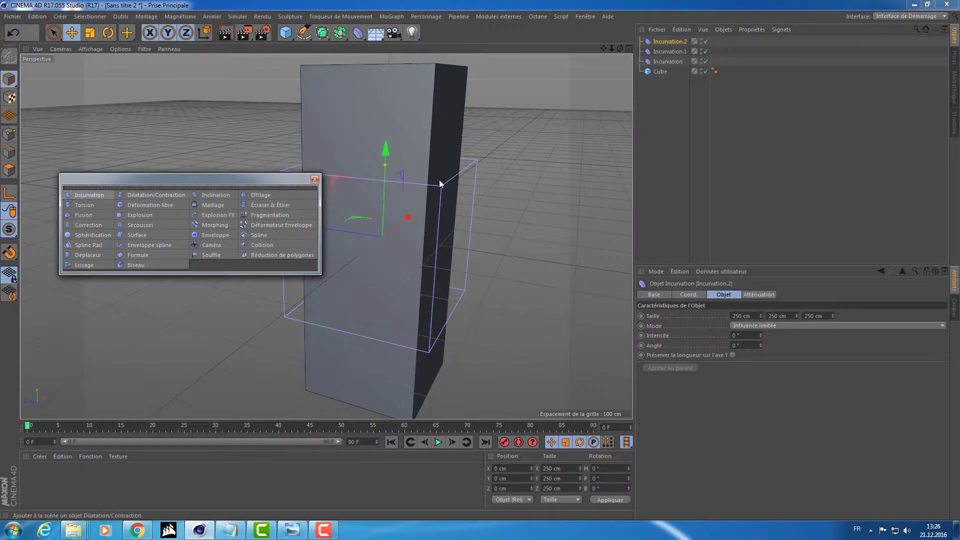
Delete the extra Incurvation.1 and Incurvation.2 copies, keeping one Incurvation
{"action": "left_click", "coordinate": [668, 52]}
{"action": "left_click", "coordinate": [662, 42], "text": "ctrl"}
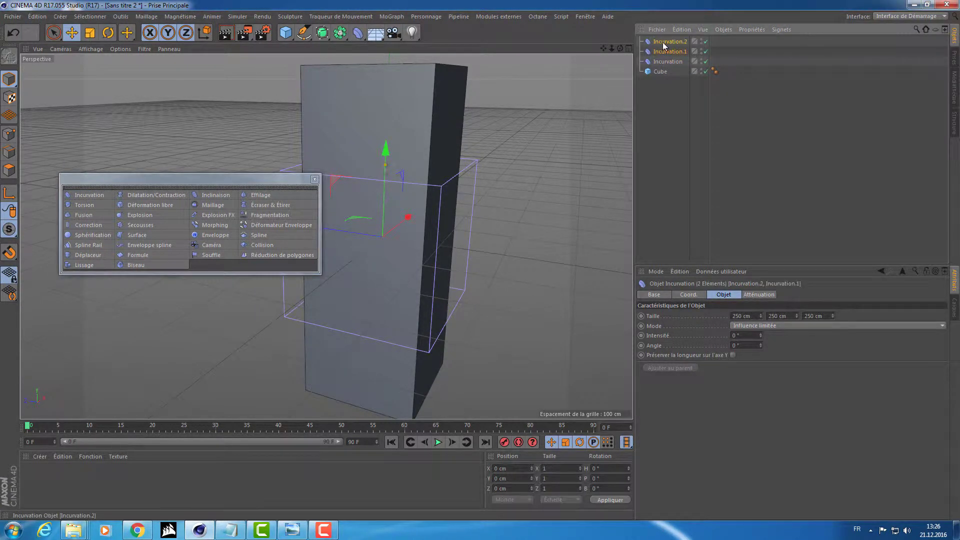
{"action": "key", "text": "Delete"}
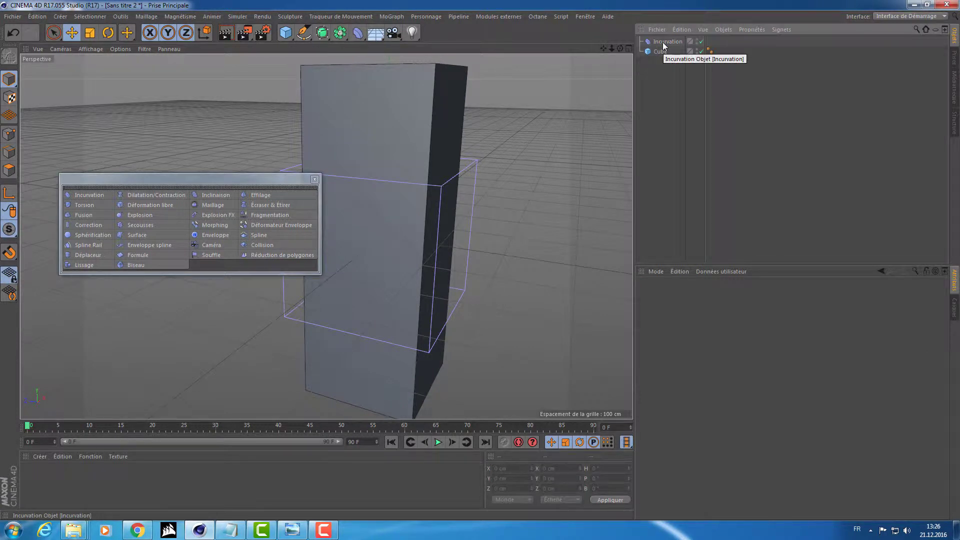
Add a Subdivision Surface and nest the cube inside it
{"action": "left_click", "coordinate": [320, 37]}
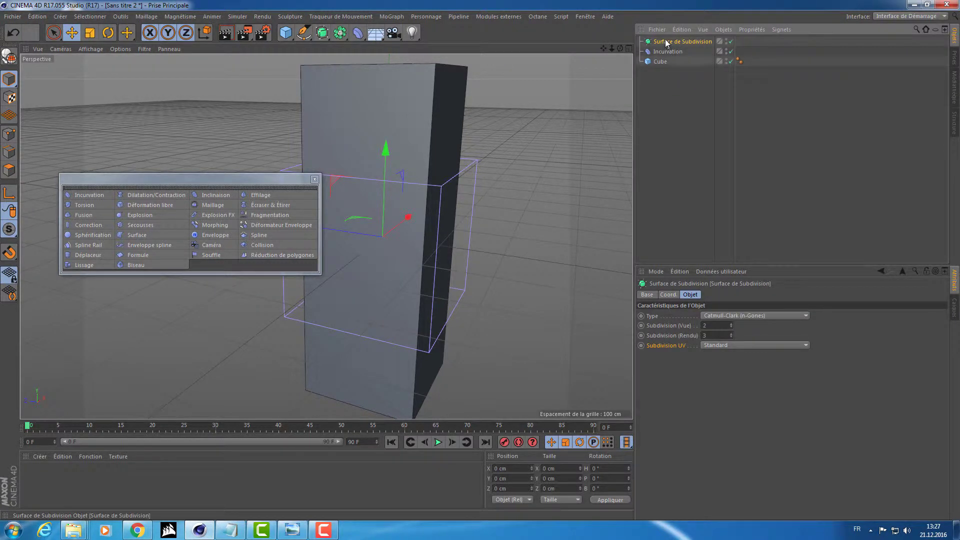
{"action": "left_click", "coordinate": [656, 63]}
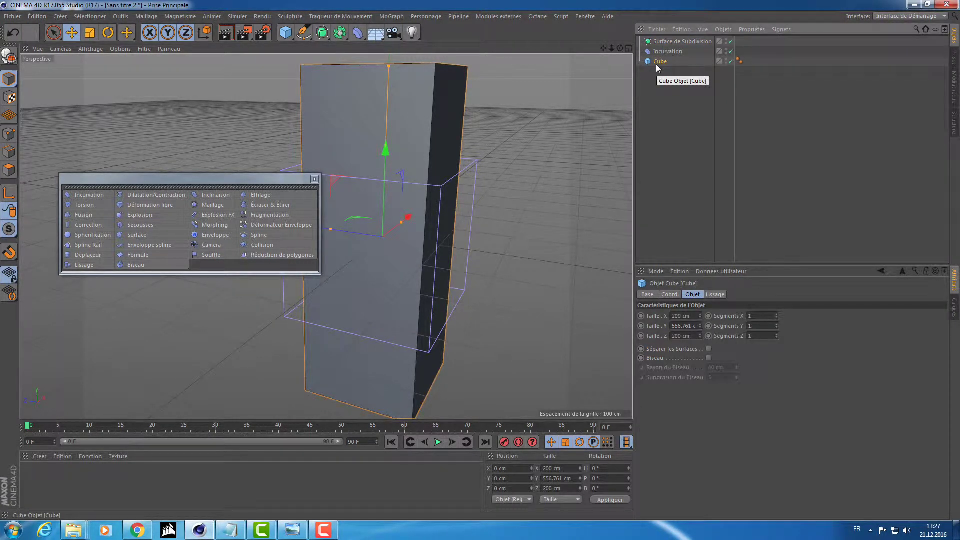
{"action": "left_click_drag", "start_coordinate": [656, 63], "coordinate": [664, 41]}
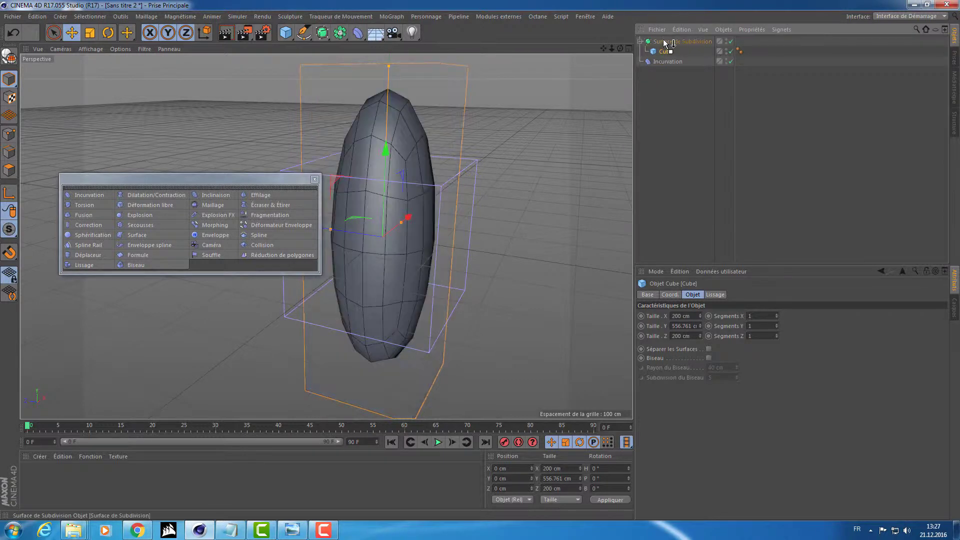
{"action": "left_click", "coordinate": [665, 41]}
{"action": "mouse_move", "coordinate": [610, 66]}
{"action": "left_mouse_down", "text": "alt"}
{"action": "mouse_move", "coordinate": [543, 108]}
{"action": "mouse_move", "coordinate": [576, 108]}
{"action": "left_mouse_up", "text": "alt"}
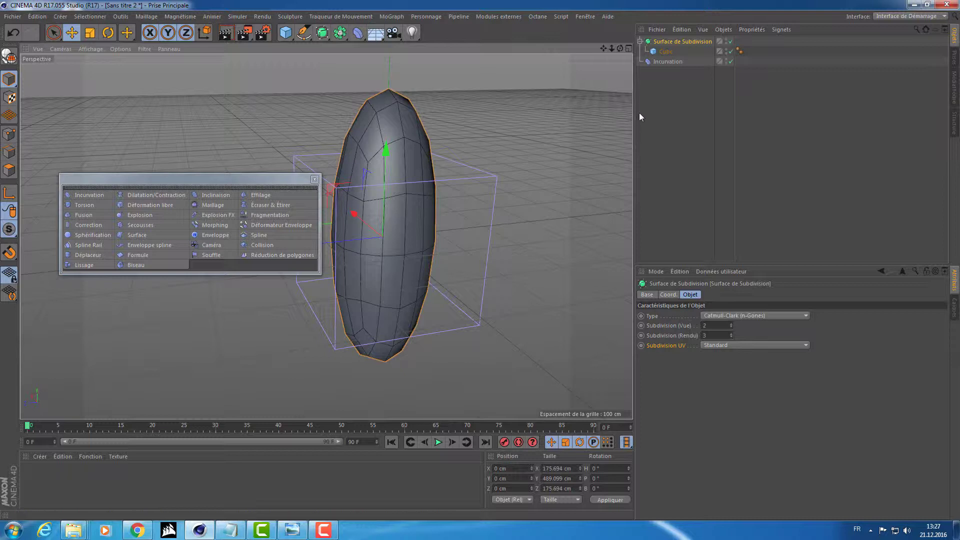
Nest the Incurvation deformer under the Cube
{"action": "left_click", "coordinate": [655, 63]}
{"action": "left_click_drag", "start_coordinate": [653, 61], "coordinate": [665, 52]}
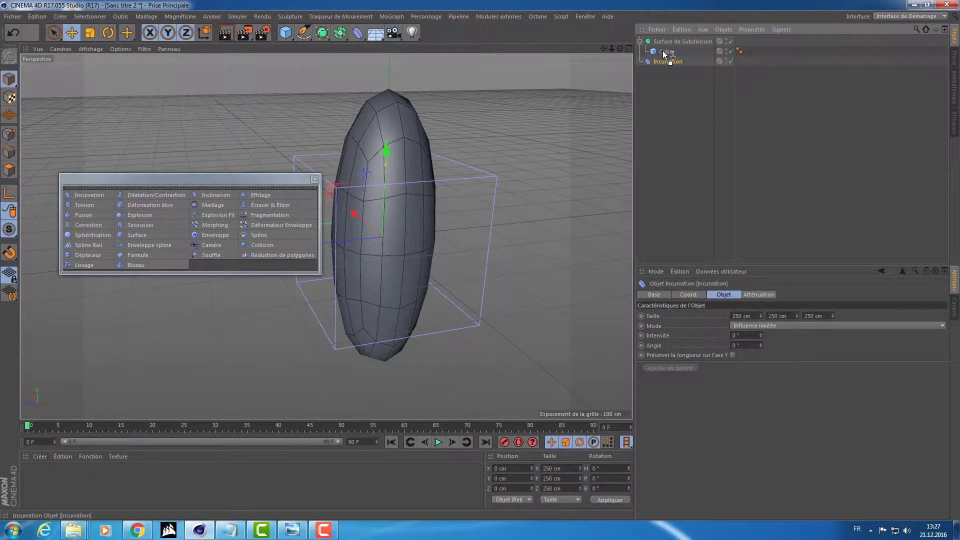
{"action": "left_click", "coordinate": [665, 53]}
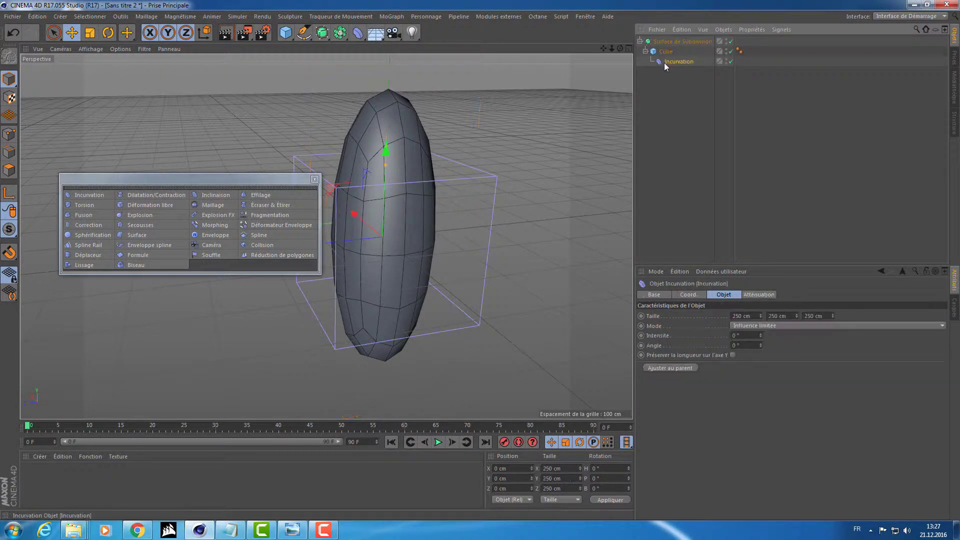
{"action": "left_click", "coordinate": [662, 42]}
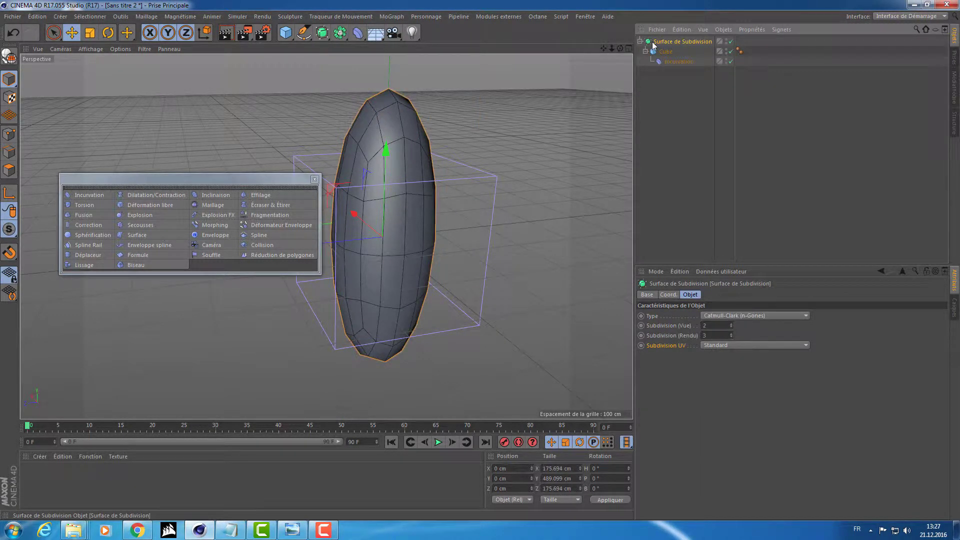
{"action": "left_click", "coordinate": [664, 53]}
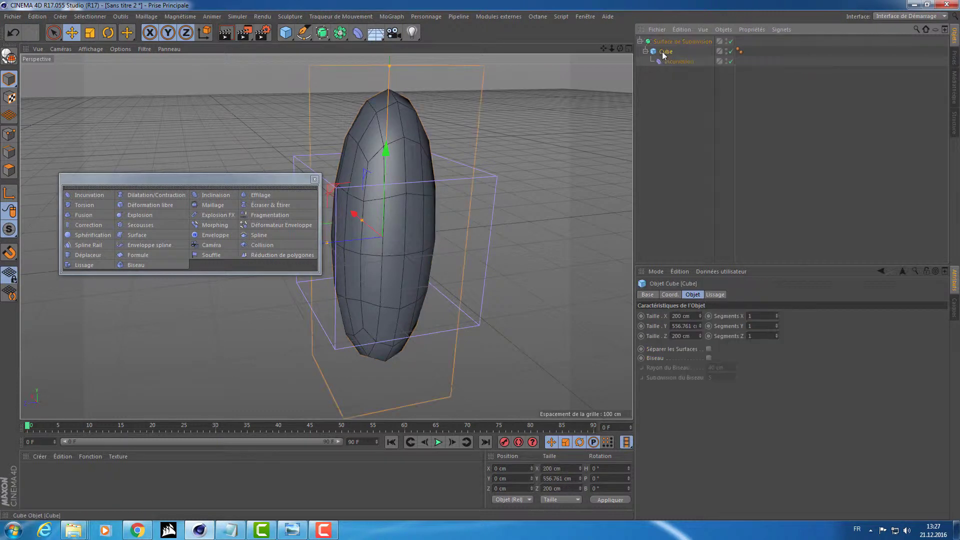
{"action": "left_click", "coordinate": [663, 62]}
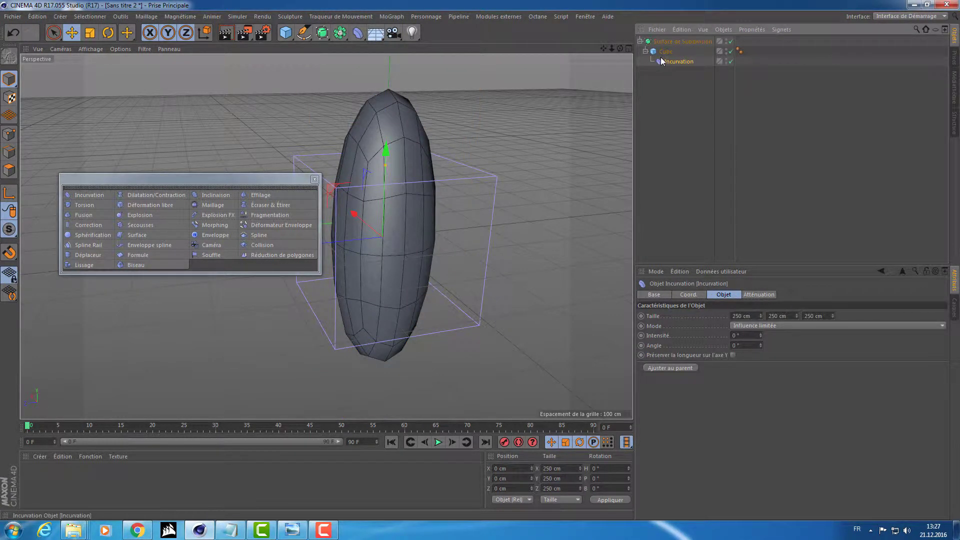
Move the Cube out of the Subdivision Surface and delete the Subdivision Surface
{"action": "left_click_drag", "start_coordinate": [662, 52], "coordinate": [664, 88]}
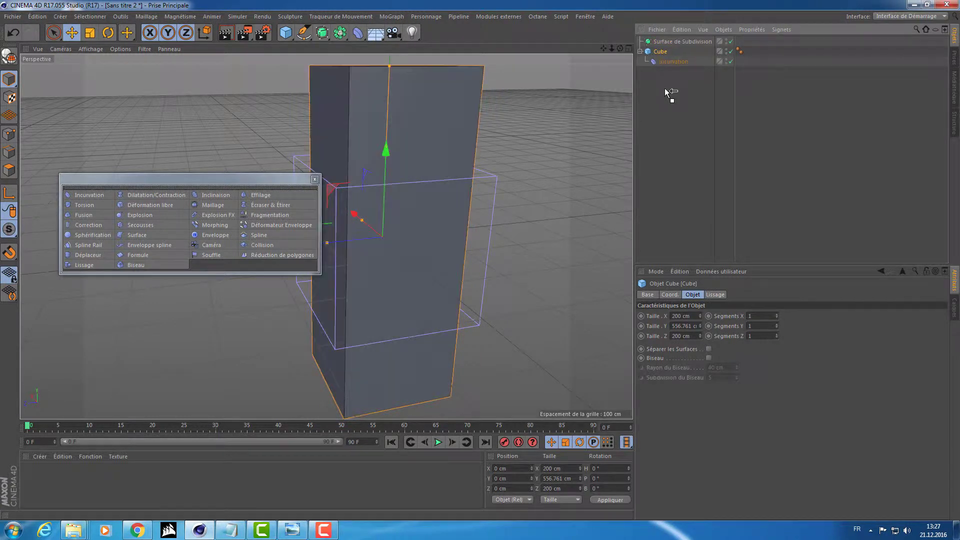
{"action": "left_click", "coordinate": [667, 44]}
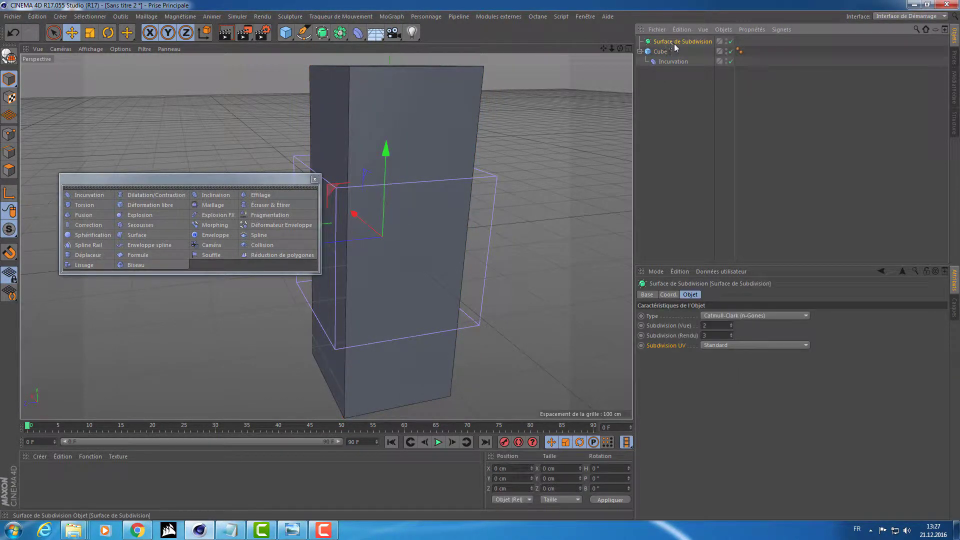
{"action": "key", "text": "Delete"}
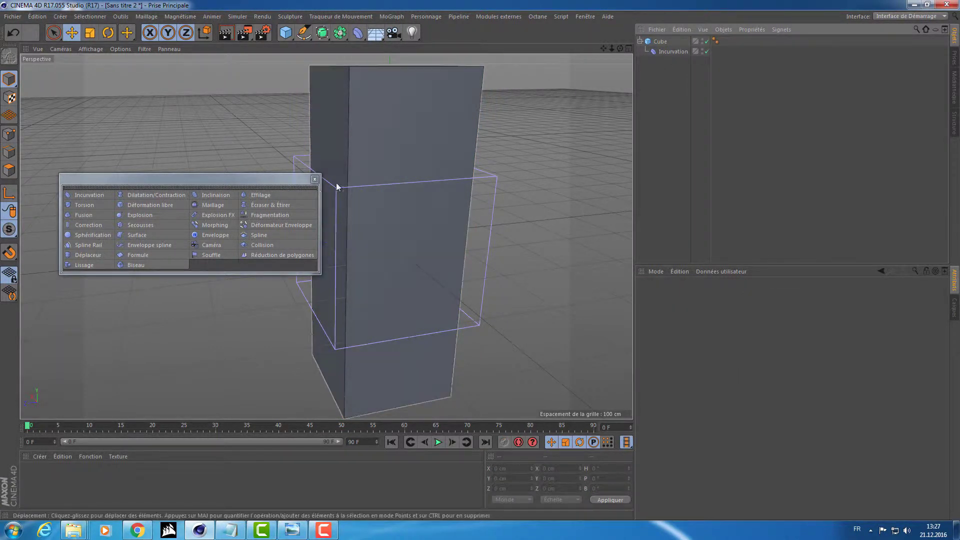
{"action": "left_click_drag", "start_coordinate": [245, 178], "coordinate": [198, 129]}
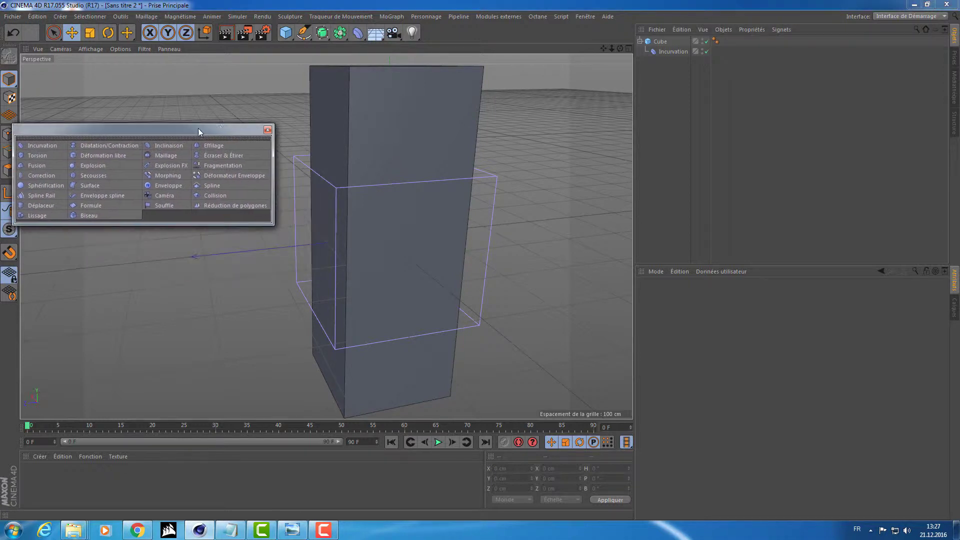
Re-parent the Incurvation deformer as a child of the cube
{"action": "left_click", "coordinate": [655, 52]}
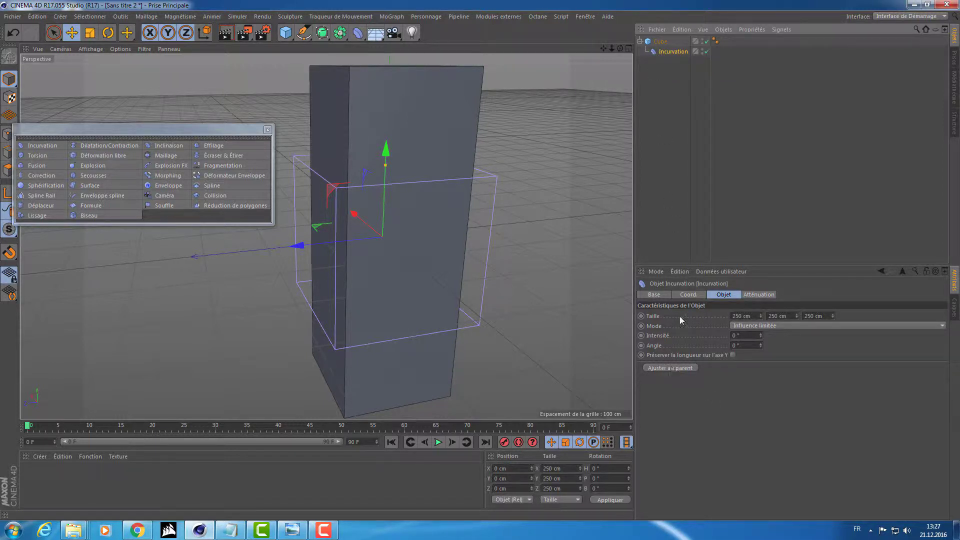
{"action": "left_click_drag", "start_coordinate": [672, 52], "coordinate": [670, 67]}
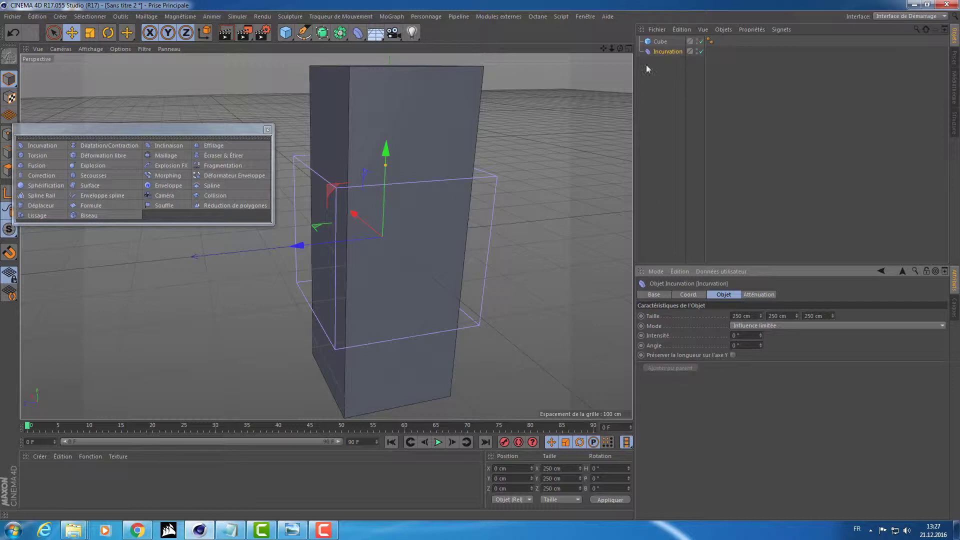
{"action": "left_click_drag", "start_coordinate": [657, 52], "coordinate": [659, 42]}
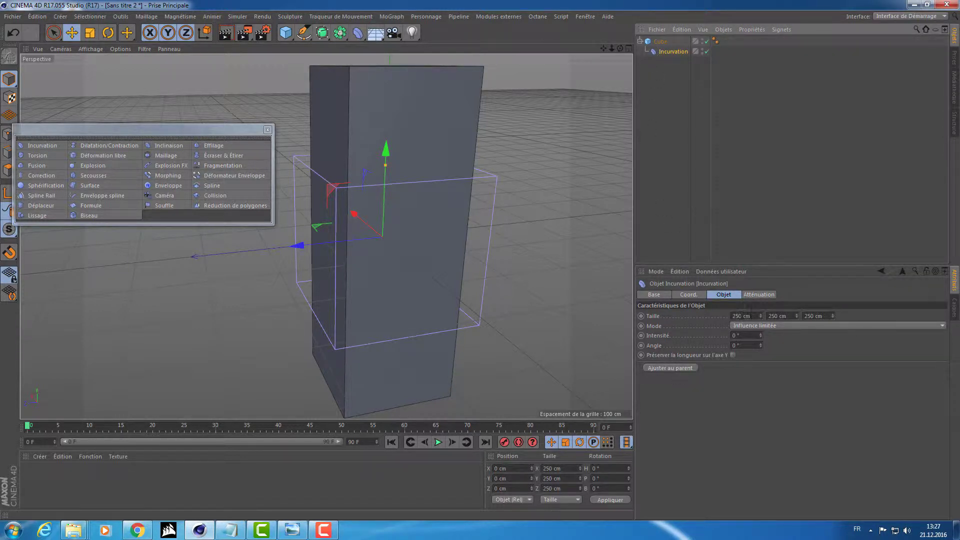
Fit the Incurvation size to the cube, 200 × 556.761 × 200 cm, with 'Ajuster au parent'
{"action": "mouse_move", "coordinate": [761, 316]}
{"action": "left_mouse_down"}
{"action": "mouse_move", "coordinate": [761, 340]}
{"action": "mouse_move", "coordinate": [797, 280]}
{"action": "left_mouse_up"}
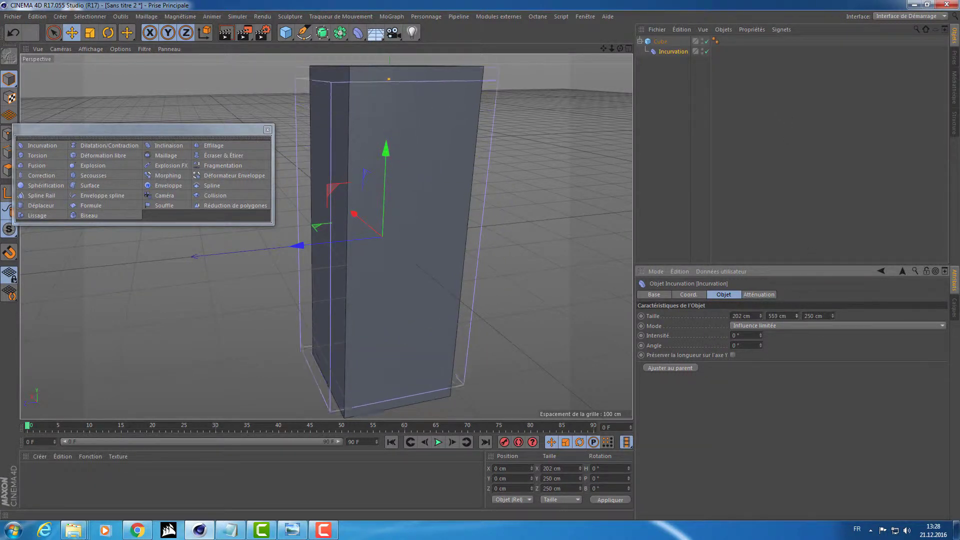
{"action": "left_click_drag", "start_coordinate": [796, 316], "coordinate": [797, 295]}
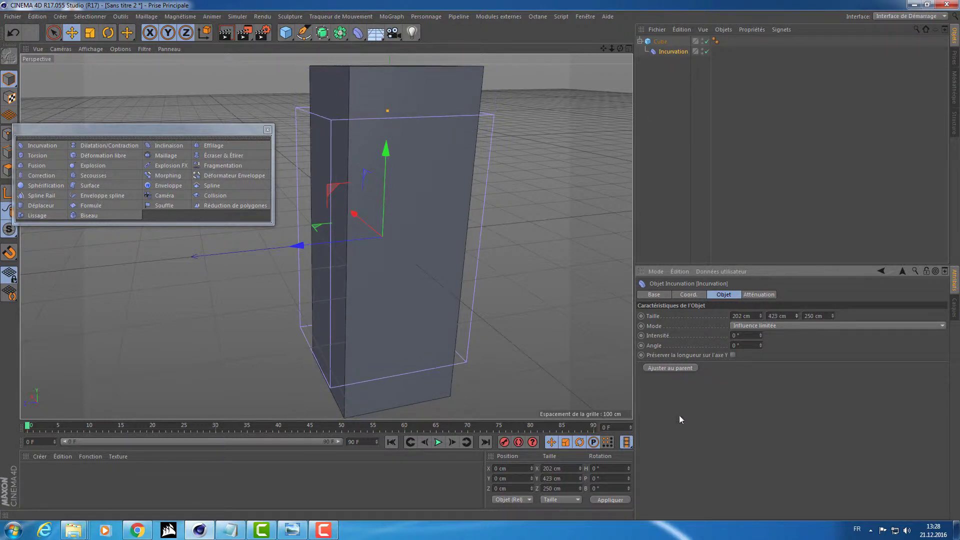
{"action": "left_click", "coordinate": [680, 367]}
{"action": "mouse_move", "coordinate": [475, 286]}
{"action": "left_mouse_down", "text": "alt"}
{"action": "mouse_move", "coordinate": [541, 241]}
{"action": "mouse_move", "coordinate": [496, 323]}
{"action": "left_mouse_up", "text": "alt"}
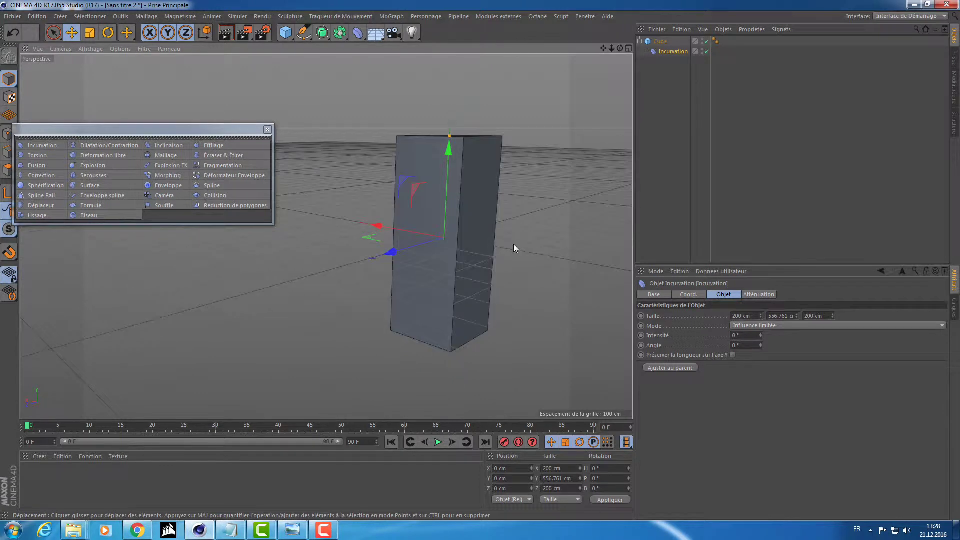
{"action": "mouse_move", "coordinate": [530, 278]}
{"action": "left_mouse_down", "text": "alt"}
{"action": "mouse_move", "coordinate": [471, 264]}
{"action": "mouse_move", "coordinate": [491, 253]}
{"action": "mouse_move", "coordinate": [495, 271]}
{"action": "mouse_move", "coordinate": [486, 259]}
{"action": "mouse_move", "coordinate": [500, 260]}
{"action": "left_mouse_up", "text": "alt"}
Raise the Incurvation Intensité to 98° so the tall cube bends into an arc
{"action": "left_click", "coordinate": [750, 336]}
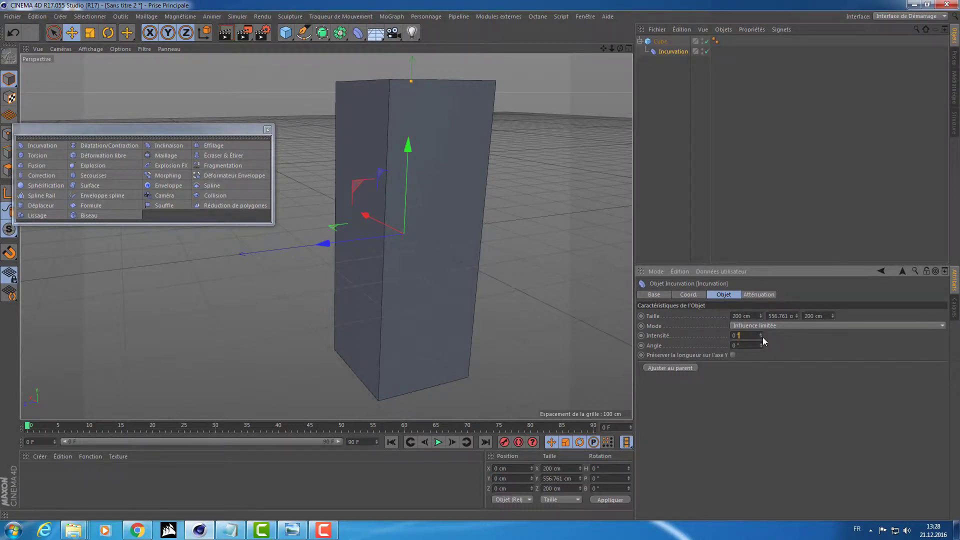
{"action": "mouse_move", "coordinate": [761, 339]}
{"action": "left_mouse_down"}
{"action": "mouse_move", "coordinate": [761, 310]}
{"action": "mouse_move", "coordinate": [550, 339]}
{"action": "mouse_move", "coordinate": [416, 319]}
{"action": "left_mouse_up"}
{"action": "left_click_drag", "start_coordinate": [480, 204], "coordinate": [454, 193], "text": "alt"}
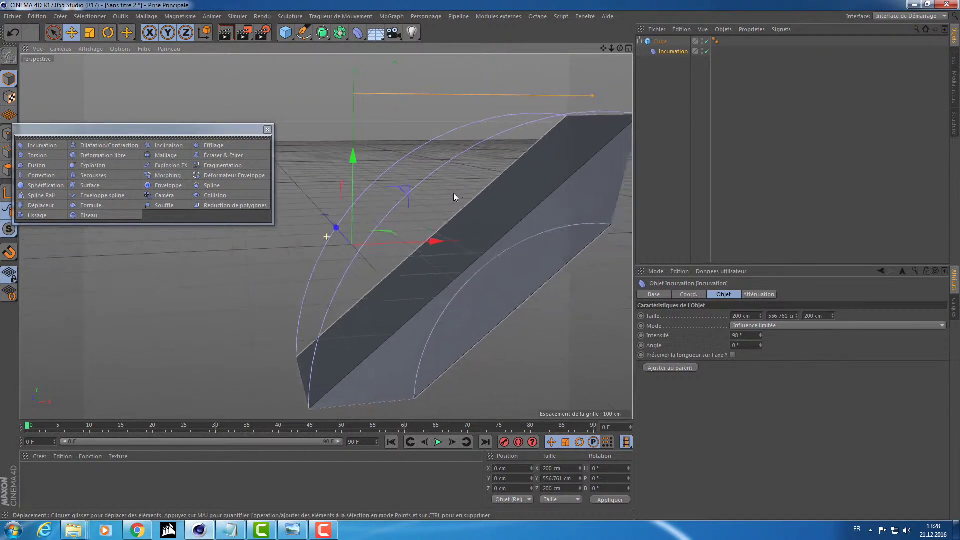
{"action": "middle_click_drag", "start_coordinate": [563, 289], "coordinate": [526, 257], "text": "alt"}
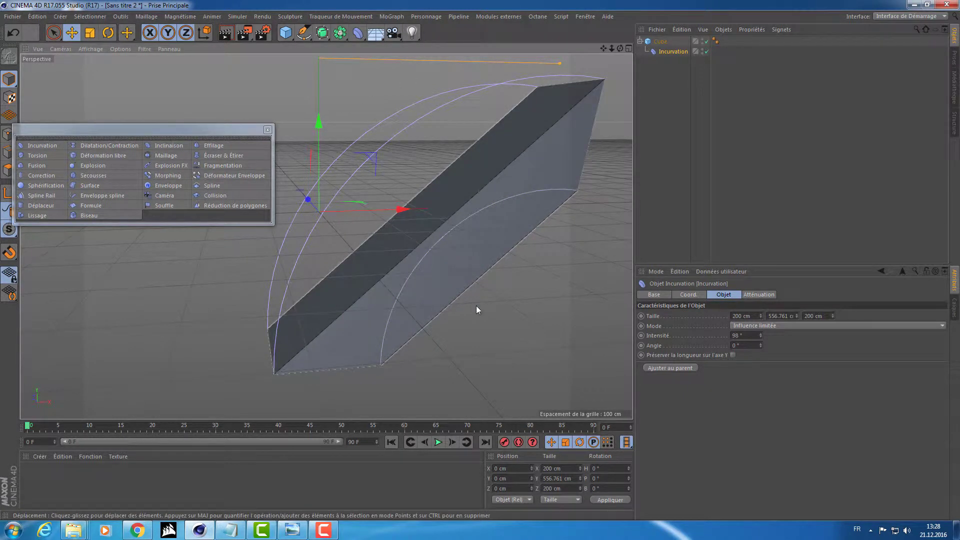
{"action": "left_click_drag", "start_coordinate": [477, 310], "coordinate": [261, 321], "text": "alt"}
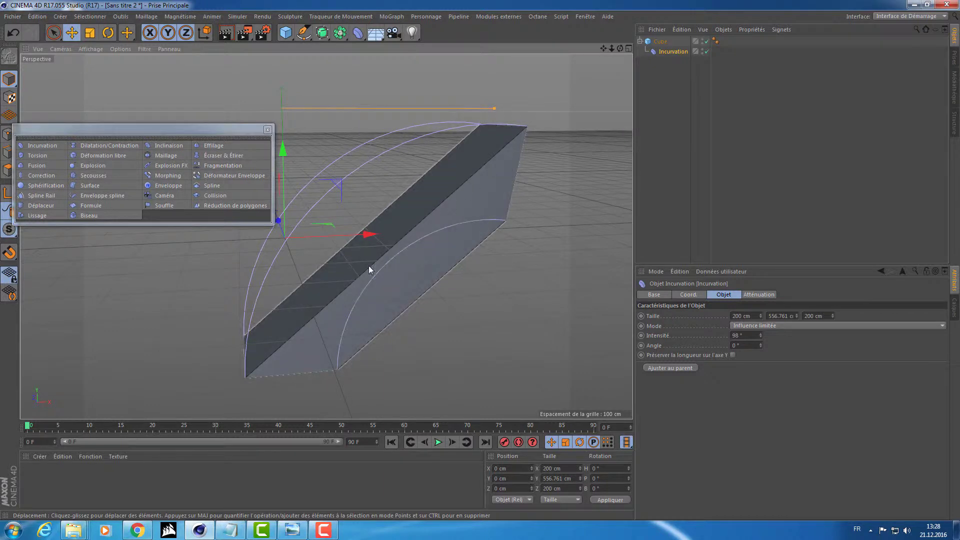
Close the deformer palette and select the Cube again
{"action": "left_click", "coordinate": [268, 131]}
{"action": "left_click_drag", "start_coordinate": [431, 279], "coordinate": [449, 275], "text": "alt"}
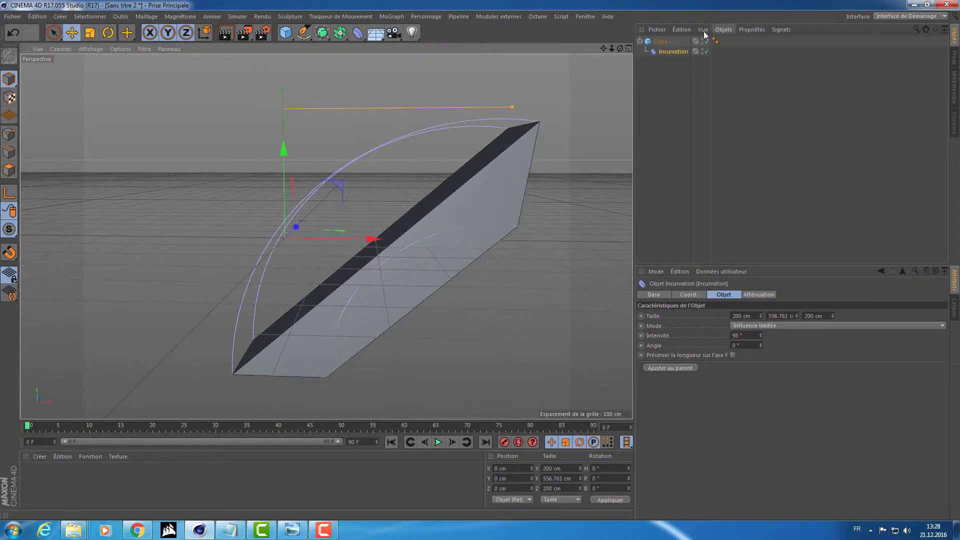
{"action": "left_click", "coordinate": [659, 42]}
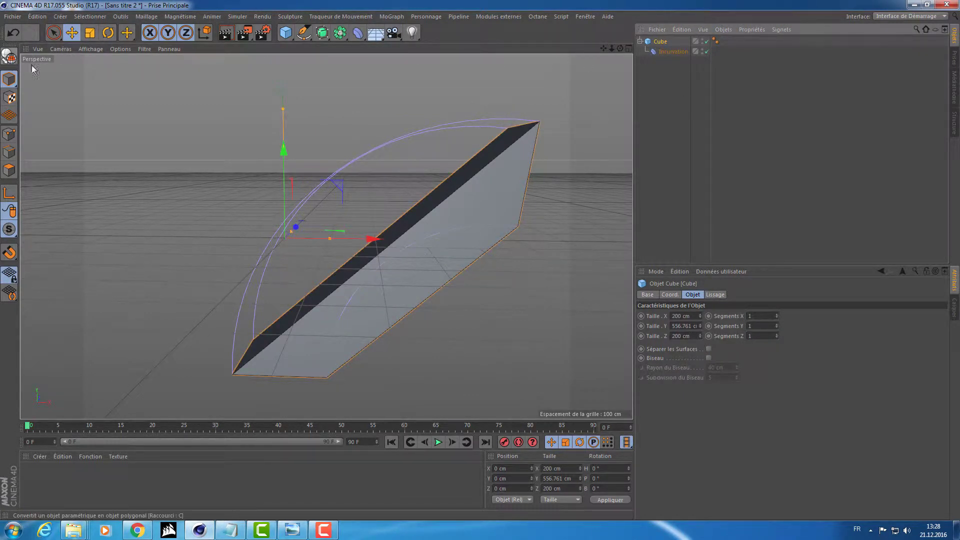
Enter new X and Y segment counts for the cube in the Objet tab
{"action": "left_click", "coordinate": [761, 316]}
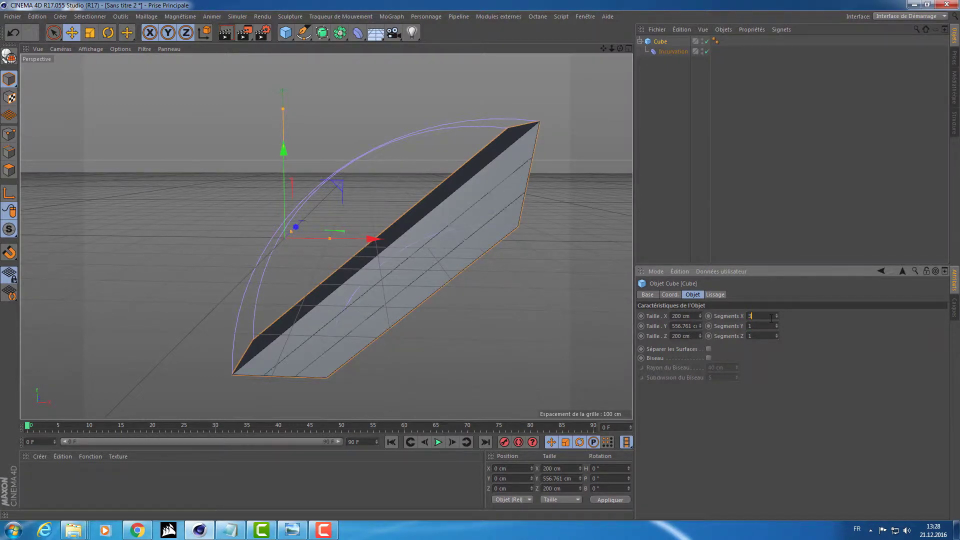
{"action": "scroll", "coordinate": [771, 319], "scroll_direction": "down", "scroll_amount": 1}
{"action": "double_click", "coordinate": [765, 326]}
{"action": "type", "text": "6"}
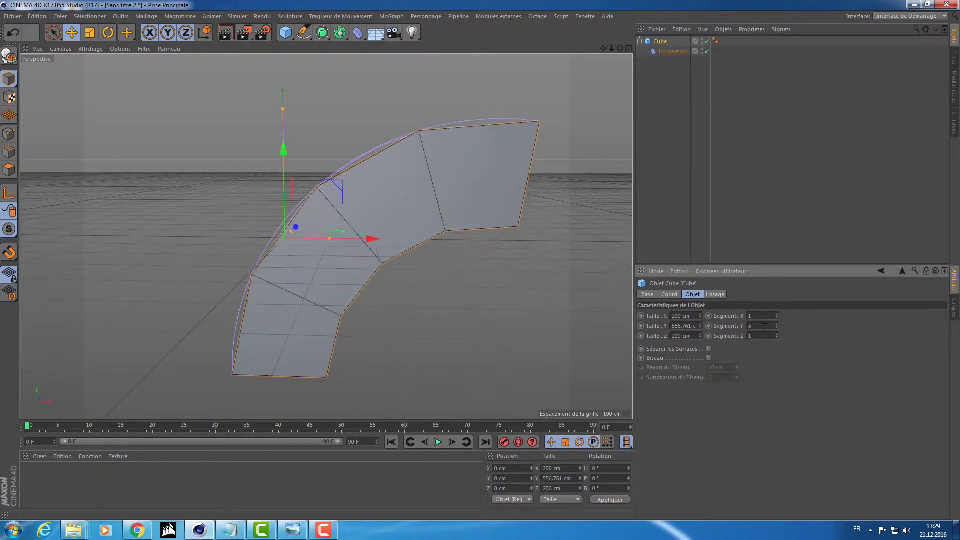
{"action": "key", "text": "BackSpace"}
{"action": "type", "text": "8"}
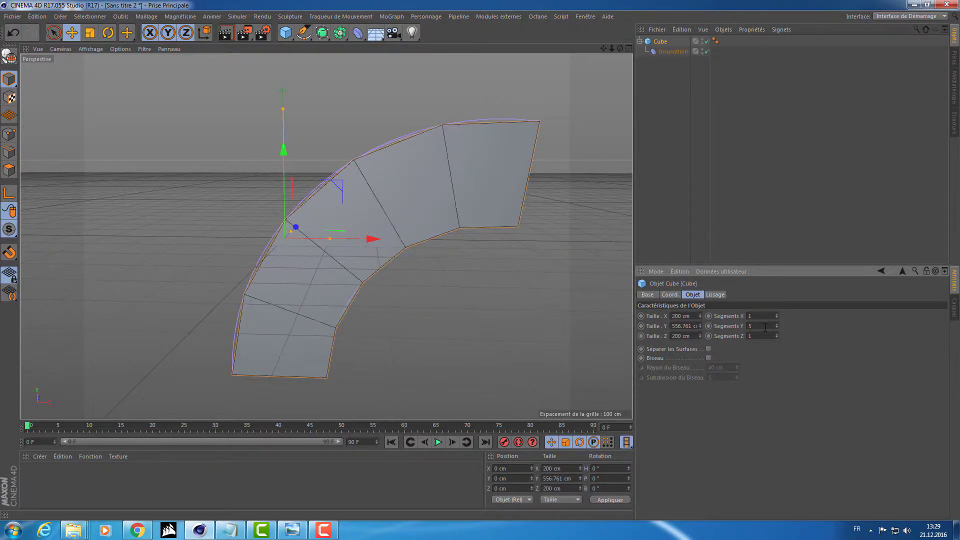
Zoom and orbit to inspect the smoother bend with 15 segments per axis
{"action": "scroll", "coordinate": [765, 326], "scroll_direction": "down", "scroll_amount": 2}
{"action": "scroll", "coordinate": [765, 326], "scroll_direction": "down", "scroll_amount": 2}
{"action": "scroll", "coordinate": [765, 327], "scroll_direction": "down", "scroll_amount": 2}
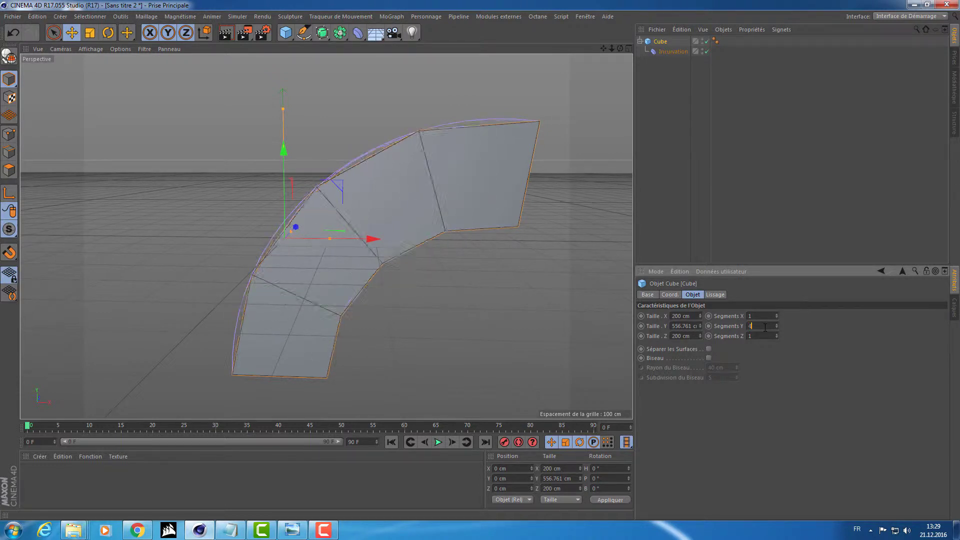
{"action": "scroll", "coordinate": [765, 326], "scroll_direction": "down", "scroll_amount": 1}
{"action": "scroll", "coordinate": [765, 328], "scroll_direction": "up", "scroll_amount": 1}
{"action": "scroll", "coordinate": [765, 327], "scroll_direction": "up", "scroll_amount": 1}
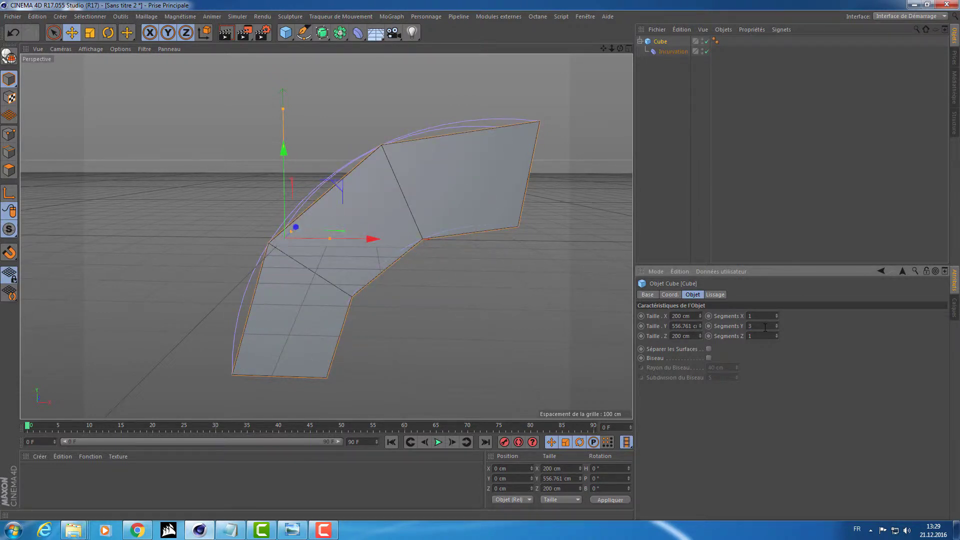
{"action": "scroll", "coordinate": [765, 328], "scroll_direction": "up", "scroll_amount": 2}
{"action": "scroll", "coordinate": [765, 328], "scroll_direction": "up", "scroll_amount": 3}
{"action": "scroll", "coordinate": [765, 327], "scroll_direction": "up", "scroll_amount": 3}
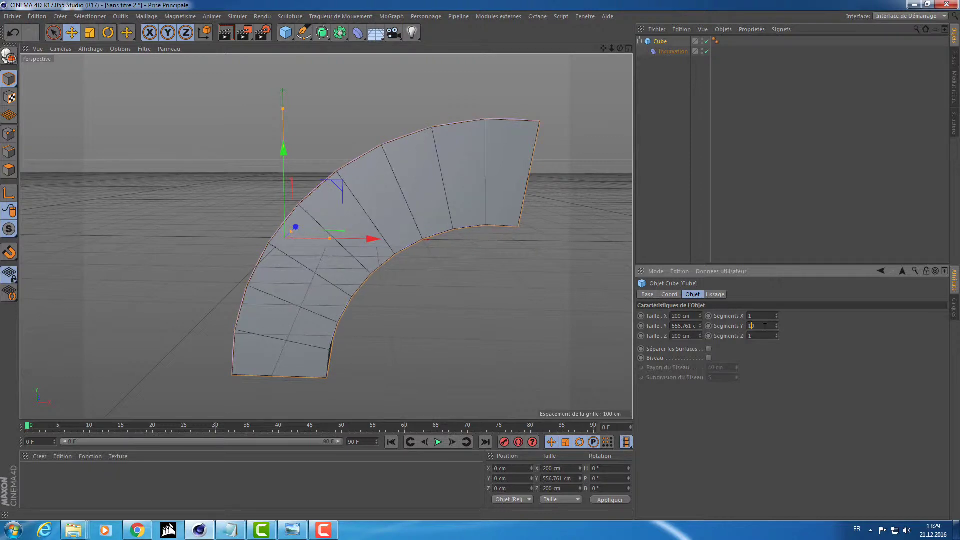
{"action": "scroll", "coordinate": [765, 327], "scroll_direction": "up", "scroll_amount": 2}
{"action": "scroll", "coordinate": [765, 328], "scroll_direction": "up", "scroll_amount": 2}
{"action": "mouse_move", "coordinate": [414, 289]}
{"action": "left_mouse_down", "text": "alt"}
{"action": "mouse_move", "coordinate": [556, 326]}
{"action": "mouse_move", "coordinate": [480, 293]}
{"action": "mouse_move", "coordinate": [427, 295]}
{"action": "mouse_move", "coordinate": [427, 310]}
{"action": "left_mouse_up", "text": "alt"}
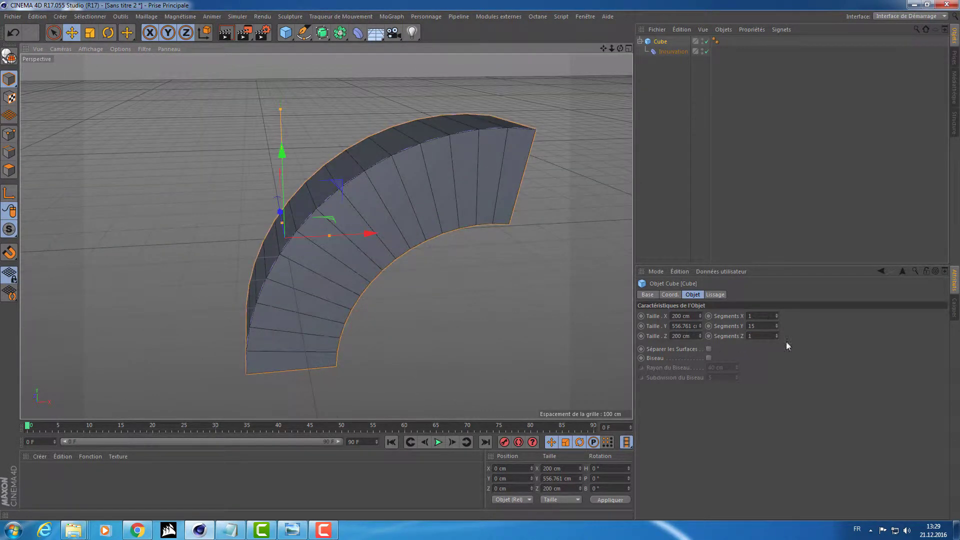
{"action": "scroll", "coordinate": [760, 336], "scroll_direction": "up", "scroll_amount": 2}
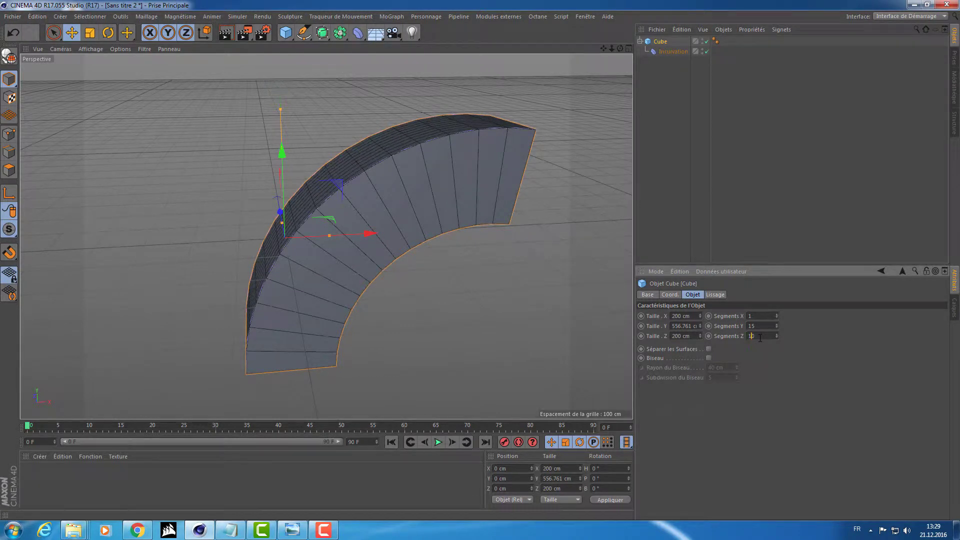
{"action": "scroll", "coordinate": [760, 316], "scroll_direction": "up", "scroll_amount": 2}
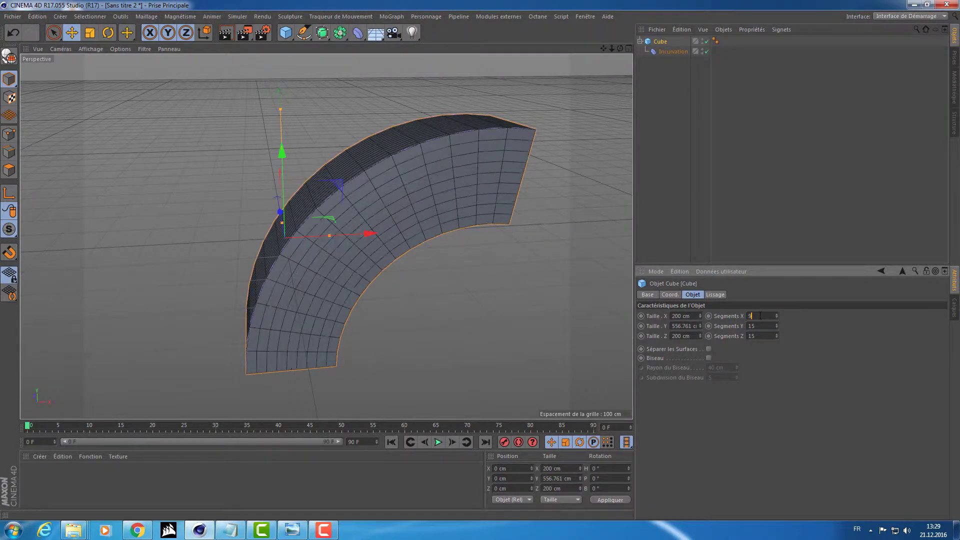
{"action": "scroll", "coordinate": [760, 315], "scroll_direction": "up", "scroll_amount": 3}
{"action": "scroll", "coordinate": [760, 316], "scroll_direction": "up", "scroll_amount": 3}
{"action": "scroll", "coordinate": [760, 315], "scroll_direction": "up", "scroll_amount": 3}
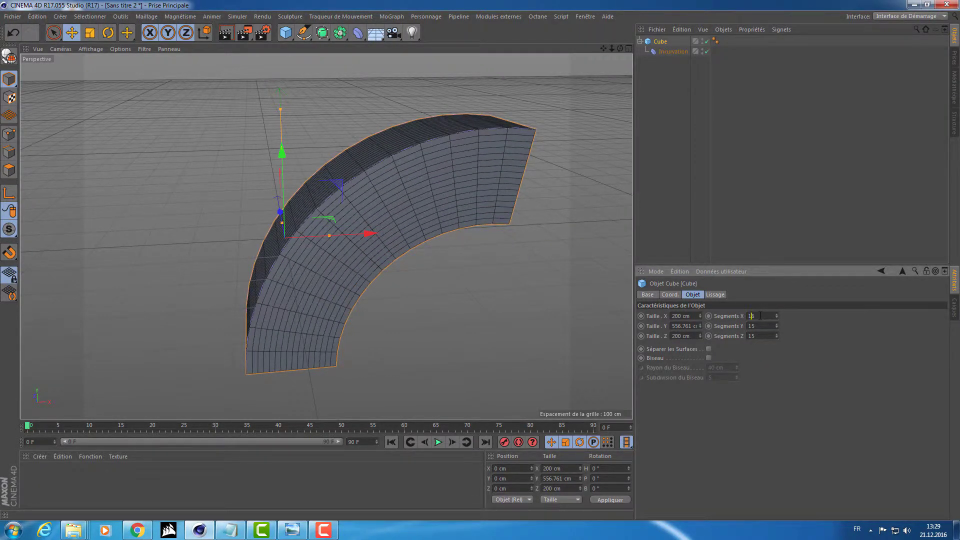
{"action": "scroll", "coordinate": [760, 316], "scroll_direction": "down", "scroll_amount": 1}
{"action": "mouse_move", "coordinate": [349, 232]}
{"action": "left_mouse_down", "text": "alt"}
{"action": "mouse_move", "coordinate": [529, 287]}
{"action": "mouse_move", "coordinate": [460, 209]}
{"action": "mouse_move", "coordinate": [346, 244]}
{"action": "mouse_move", "coordinate": [338, 268]}
{"action": "left_mouse_up", "text": "alt"}
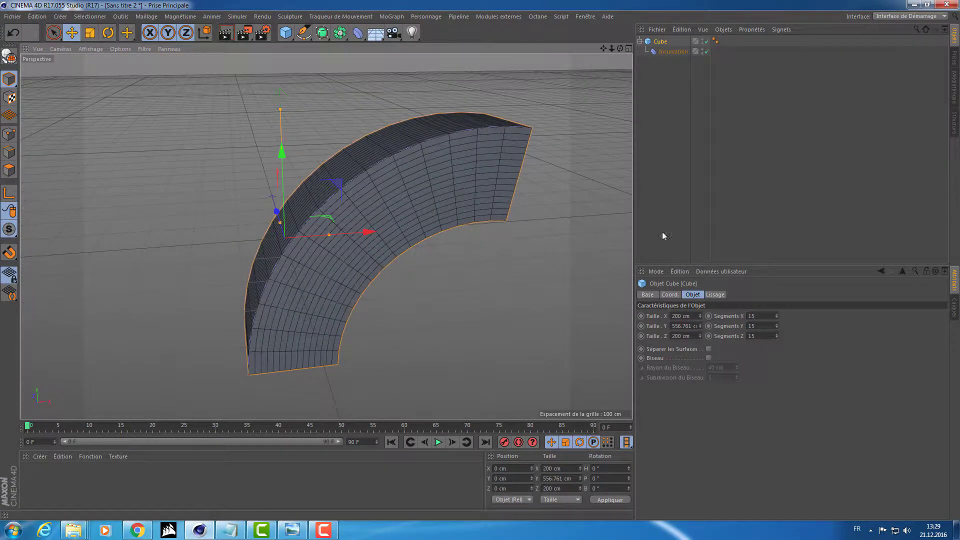
Reverse the bend by setting the Incurvation Intensité to -138°
{"action": "left_click", "coordinate": [660, 52]}
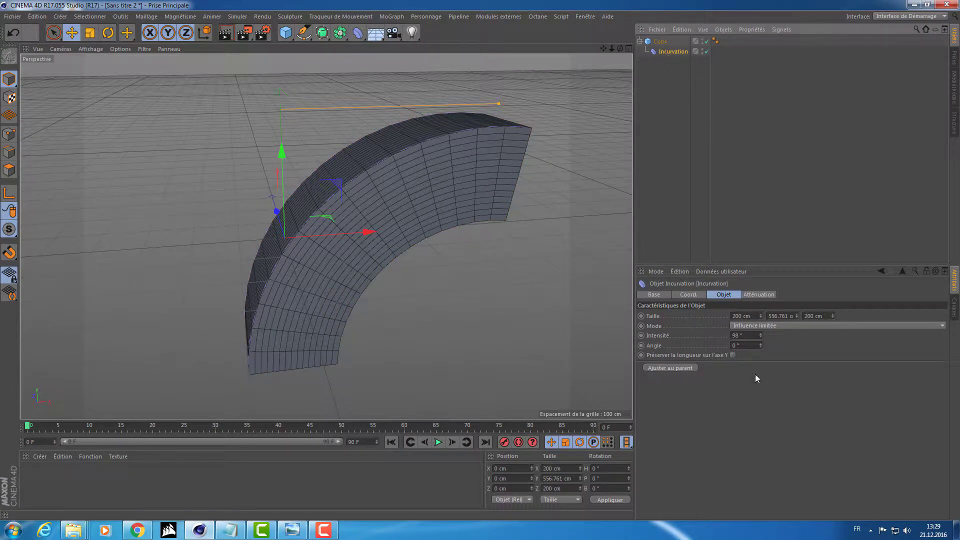
{"action": "left_click_drag", "start_coordinate": [761, 335], "coordinate": [760, 380]}
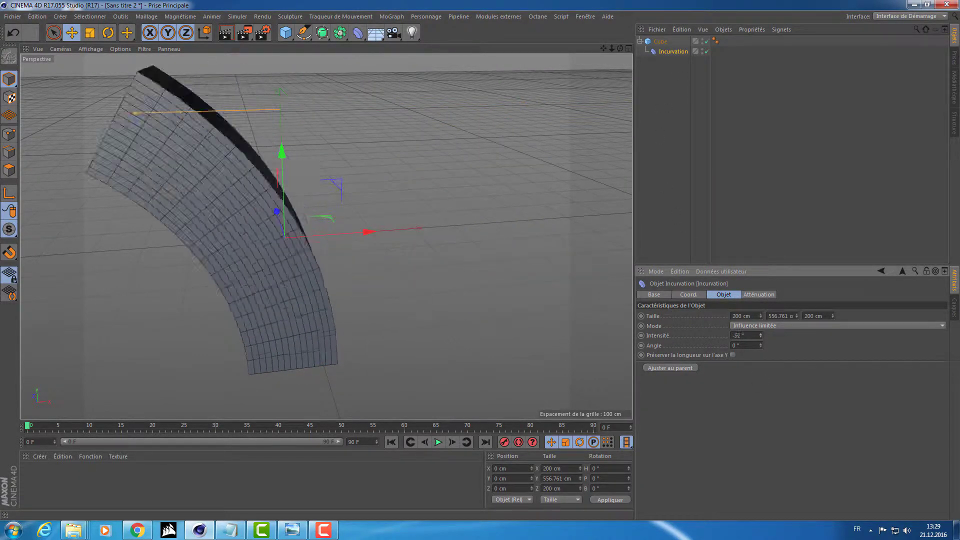
{"action": "left_click_drag", "start_coordinate": [761, 336], "coordinate": [760, 335]}
{"action": "mouse_move", "coordinate": [378, 292]}
{"action": "left_mouse_down", "text": "alt"}
{"action": "mouse_move", "coordinate": [492, 226]}
{"action": "mouse_move", "coordinate": [520, 230]}
{"action": "left_mouse_up", "text": "alt"}
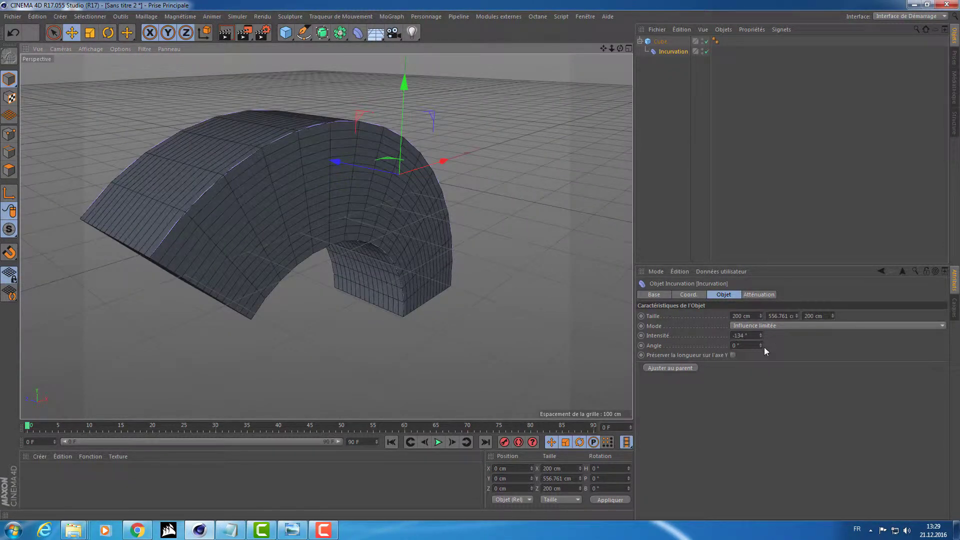
Set the bend Angle to -123° to twist the arch
{"action": "left_click_drag", "start_coordinate": [760, 345], "coordinate": [749, 346]}
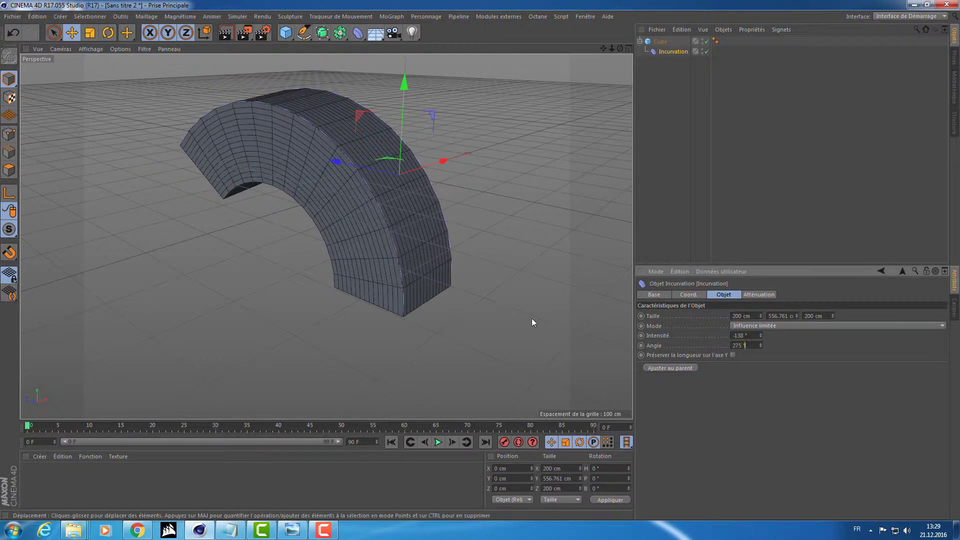
{"action": "mouse_move", "coordinate": [532, 319]}
{"action": "left_mouse_down", "text": "alt"}
{"action": "mouse_move", "coordinate": [513, 319]}
{"action": "mouse_move", "coordinate": [491, 344]}
{"action": "mouse_move", "coordinate": [426, 344]}
{"action": "mouse_move", "coordinate": [459, 354]}
{"action": "mouse_move", "coordinate": [383, 332]}
{"action": "mouse_move", "coordinate": [641, 353]}
{"action": "left_mouse_up", "text": "alt"}
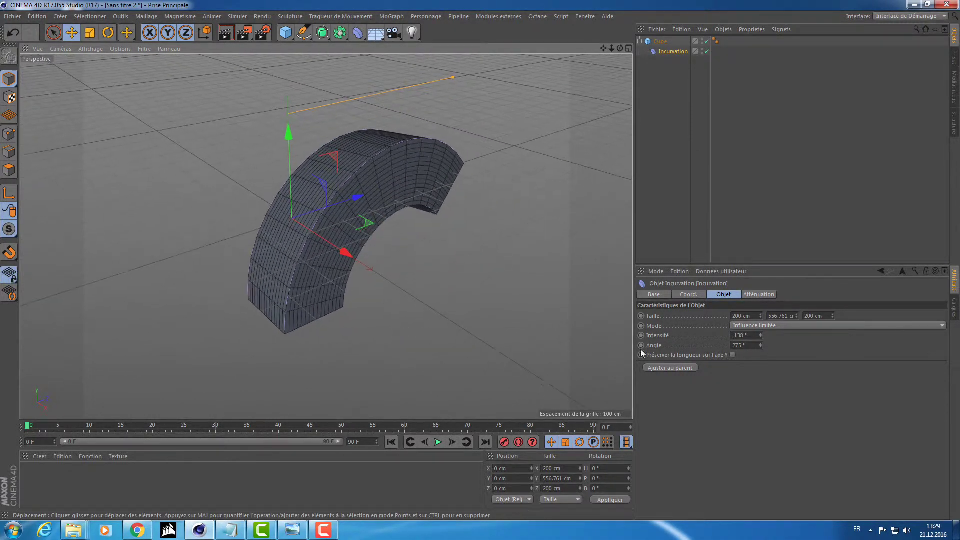
{"action": "mouse_move", "coordinate": [760, 346]}
{"action": "left_mouse_down"}
{"action": "mouse_move", "coordinate": [760, 407]}
{"action": "mouse_move", "coordinate": [760, 350]}
{"action": "mouse_move", "coordinate": [760, 380]}
{"action": "left_mouse_up"}
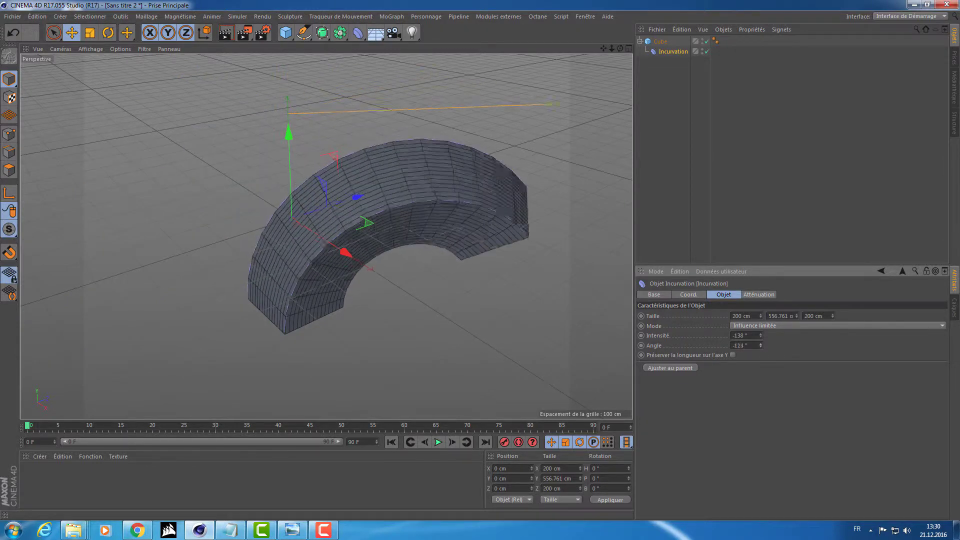
{"action": "mouse_move", "coordinate": [461, 242]}
{"action": "left_mouse_down", "text": "alt"}
{"action": "mouse_move", "coordinate": [430, 209]}
{"action": "mouse_move", "coordinate": [461, 252]}
{"action": "mouse_move", "coordinate": [584, 228]}
{"action": "mouse_move", "coordinate": [447, 232]}
{"action": "mouse_move", "coordinate": [460, 235]}
{"action": "mouse_move", "coordinate": [476, 270]}
{"action": "mouse_move", "coordinate": [471, 222]}
{"action": "mouse_move", "coordinate": [465, 269]}
{"action": "mouse_move", "coordinate": [452, 259]}
{"action": "mouse_move", "coordinate": [390, 259]}
{"action": "mouse_move", "coordinate": [369, 240]}
{"action": "mouse_move", "coordinate": [390, 212]}
{"action": "mouse_move", "coordinate": [472, 197]}
{"action": "mouse_move", "coordinate": [463, 213]}
{"action": "mouse_move", "coordinate": [528, 203]}
{"action": "mouse_move", "coordinate": [474, 229]}
{"action": "mouse_move", "coordinate": [480, 212]}
{"action": "mouse_move", "coordinate": [435, 258]}
{"action": "mouse_move", "coordinate": [455, 228]}
{"action": "mouse_move", "coordinate": [302, 261]}
{"action": "left_mouse_up", "text": "alt"}
Reset the Incurvation Angle and Intensité to 0°
{"action": "double_click", "coordinate": [742, 345]}
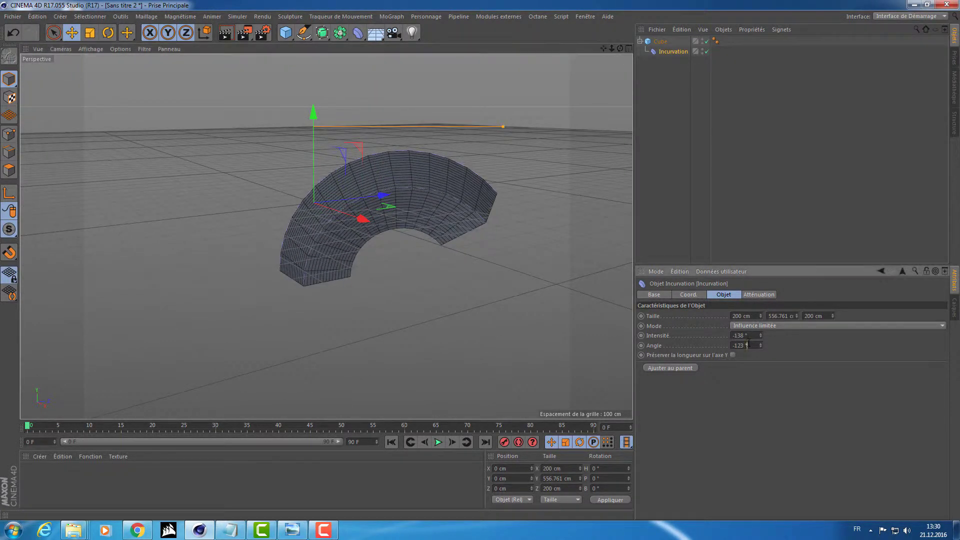
{"action": "type", "text": "0"}
{"action": "key", "text": "Return"}
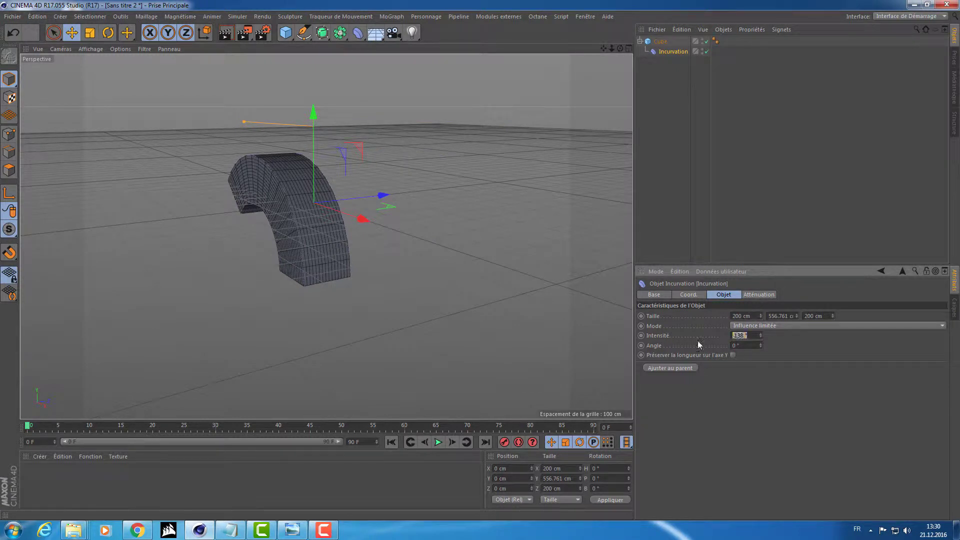
{"action": "type", "text": "0"}
{"action": "key", "text": "Return"}
Try a strong bend, undo it, and delete the Incurvation deformer
{"action": "mouse_move", "coordinate": [425, 235]}
{"action": "left_mouse_down", "text": "alt"}
{"action": "mouse_move", "coordinate": [502, 241]}
{"action": "mouse_move", "coordinate": [760, 304]}
{"action": "mouse_move", "coordinate": [761, 350]}
{"action": "mouse_move", "coordinate": [760, 331]}
{"action": "left_mouse_up", "text": "alt"}
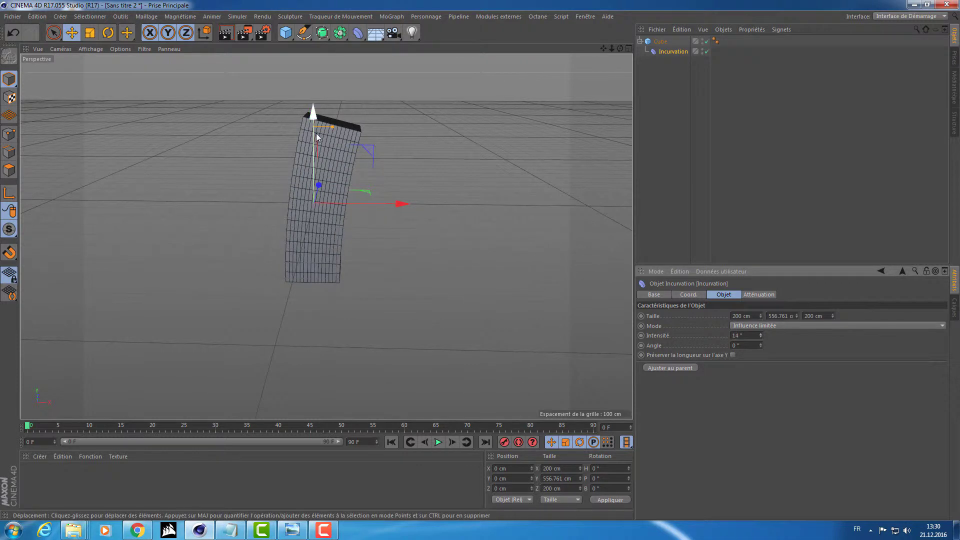
{"action": "mouse_move", "coordinate": [331, 127]}
{"action": "left_mouse_down"}
{"action": "mouse_move", "coordinate": [433, 140]}
{"action": "mouse_move", "coordinate": [297, 144]}
{"action": "mouse_move", "coordinate": [253, 95]}
{"action": "mouse_move", "coordinate": [251, 193]}
{"action": "mouse_move", "coordinate": [385, 176]}
{"action": "mouse_move", "coordinate": [394, 121]}
{"action": "mouse_move", "coordinate": [278, 134]}
{"action": "mouse_move", "coordinate": [350, 175]}
{"action": "mouse_move", "coordinate": [416, 132]}
{"action": "mouse_move", "coordinate": [258, 130]}
{"action": "mouse_move", "coordinate": [376, 149]}
{"action": "mouse_move", "coordinate": [296, 114]}
{"action": "mouse_move", "coordinate": [270, 175]}
{"action": "mouse_move", "coordinate": [404, 148]}
{"action": "mouse_move", "coordinate": [419, 131]}
{"action": "left_mouse_up"}
{"action": "key", "text": "ctrl+z"}
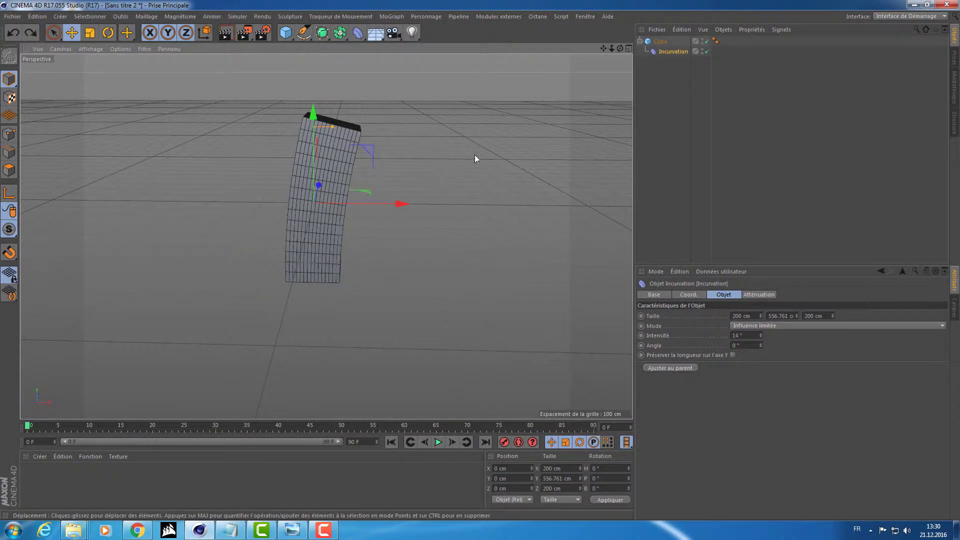
{"action": "mouse_move", "coordinate": [475, 159]}
{"action": "left_mouse_down", "text": "alt"}
{"action": "mouse_move", "coordinate": [364, 160]}
{"action": "mouse_move", "coordinate": [595, 55]}
{"action": "left_mouse_up", "text": "alt"}
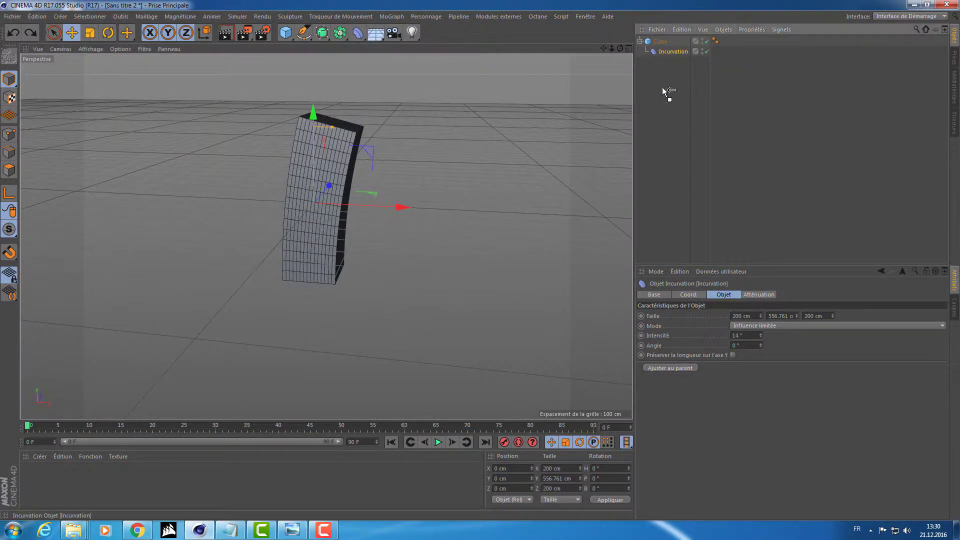
{"action": "key", "text": "Delete"}
{"action": "left_click", "coordinate": [695, 41]}
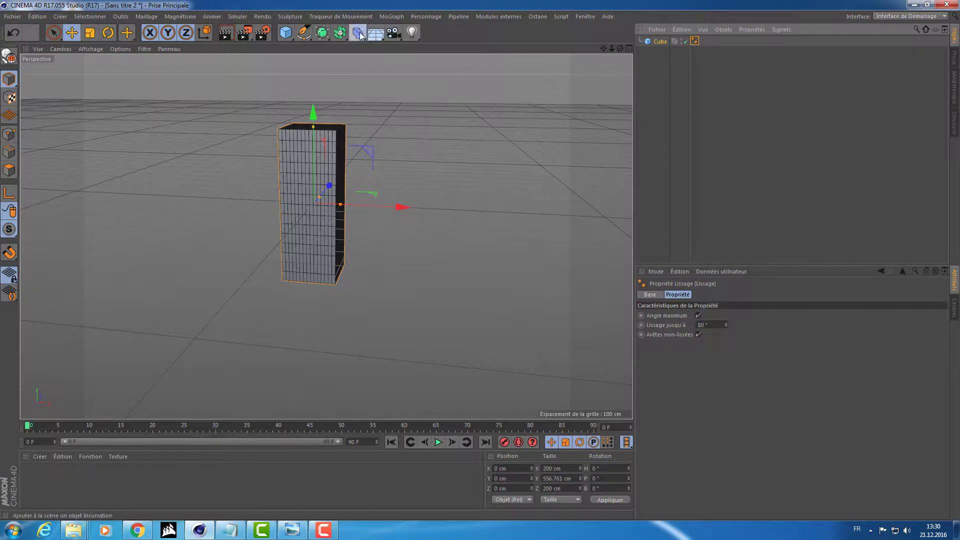
{"action": "left_click", "coordinate": [360, 34]}
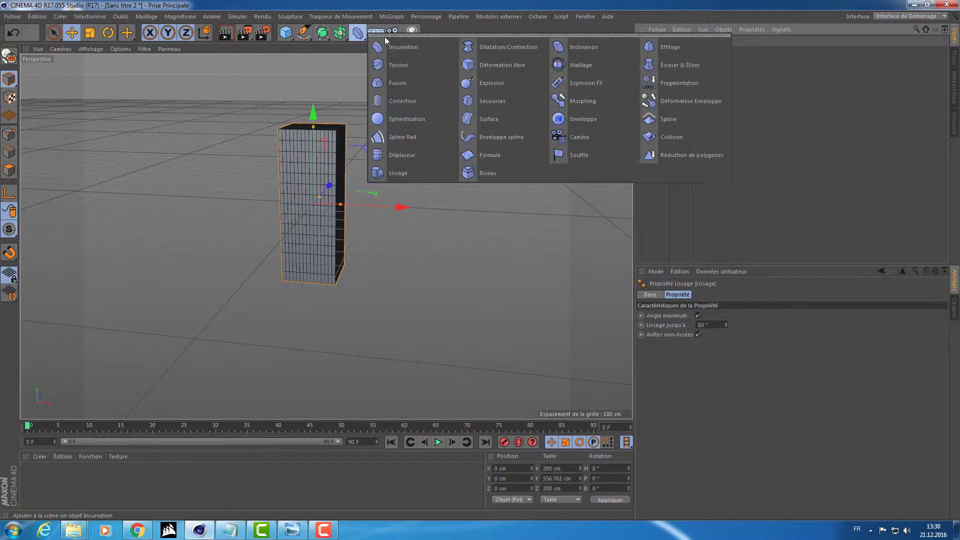
{"action": "left_click", "coordinate": [522, 83]}
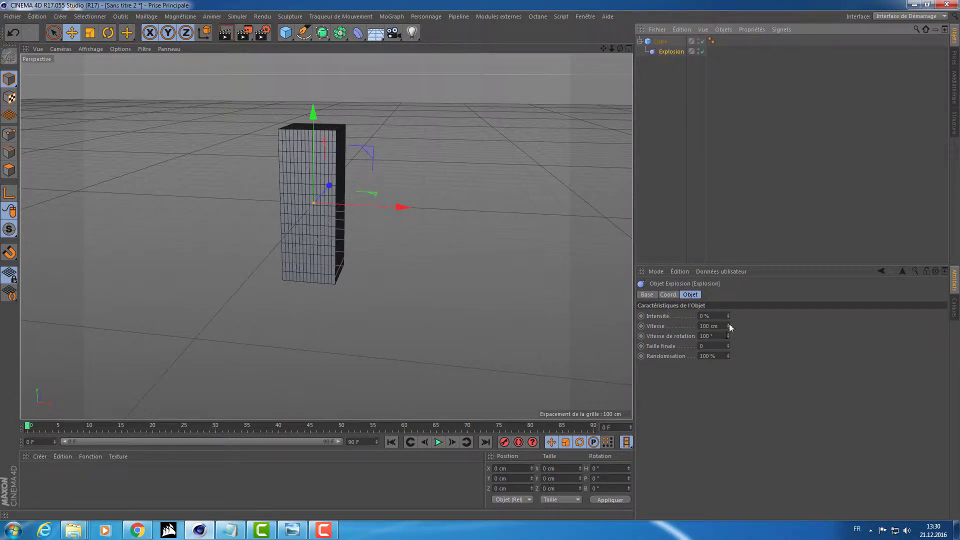
{"action": "left_click_drag", "start_coordinate": [727, 315], "coordinate": [728, 306]}
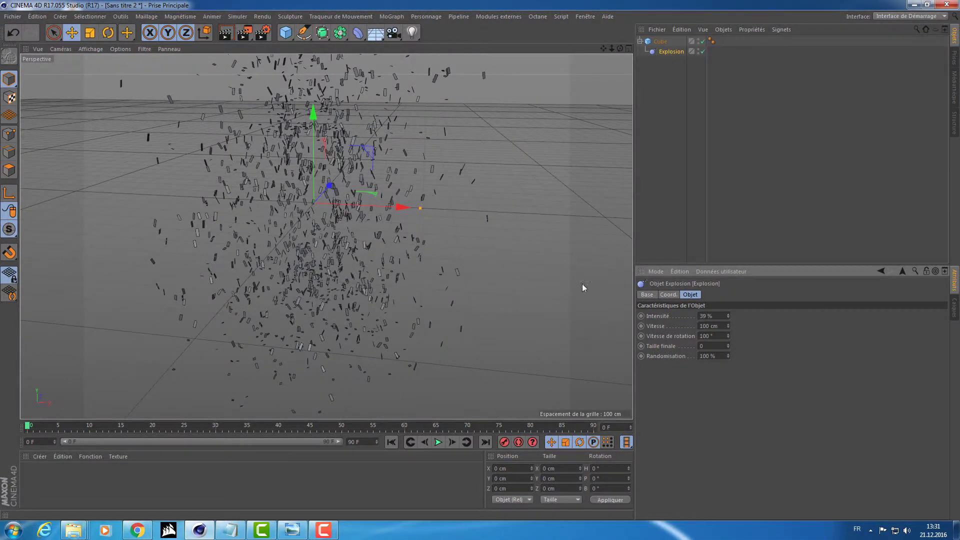
{"action": "mouse_move", "coordinate": [582, 284]}
{"action": "left_mouse_down", "text": "alt"}
{"action": "mouse_move", "coordinate": [284, 350]}
{"action": "mouse_move", "coordinate": [419, 297]}
{"action": "mouse_move", "coordinate": [466, 246]}
{"action": "mouse_move", "coordinate": [432, 258]}
{"action": "left_mouse_up", "text": "alt"}
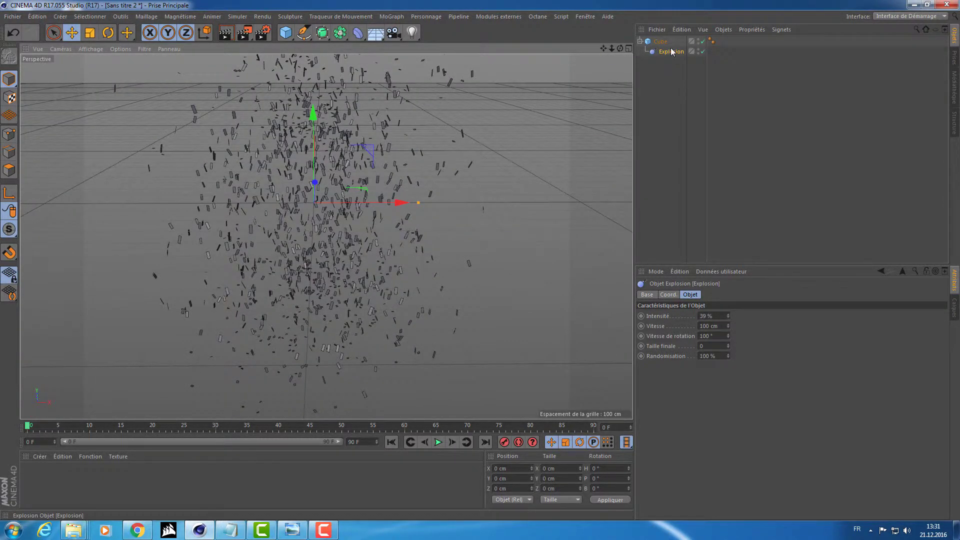
{"action": "key", "text": "Delete"}
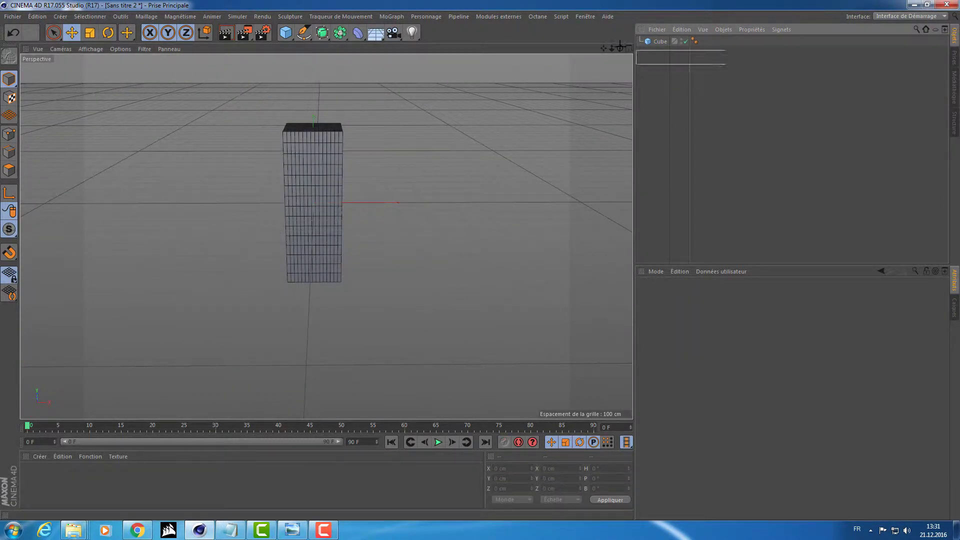
Delete the cube, add a 400×400 cm plane with 20×20 segments, and orbit in over it
{"action": "left_click", "coordinate": [660, 41]}
{"action": "key", "text": "Delete"}
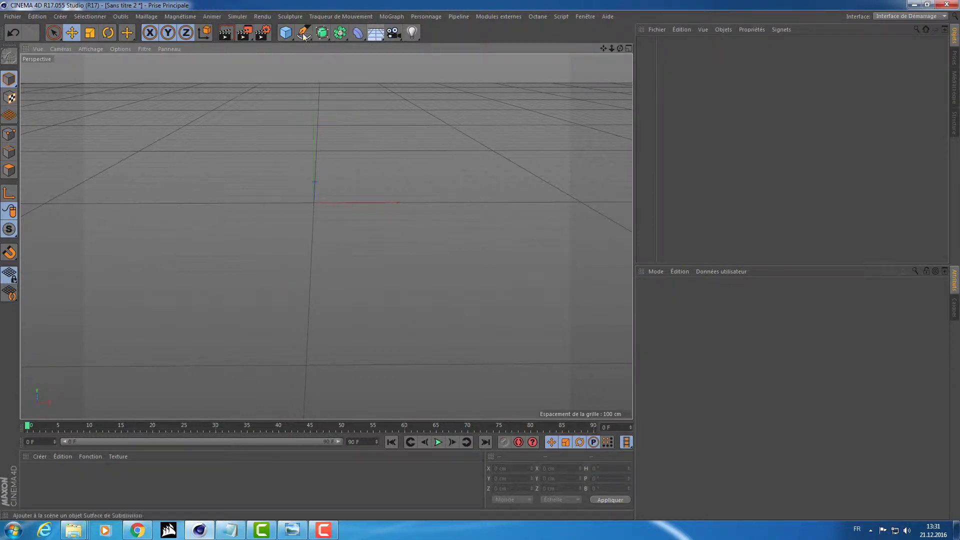
{"action": "left_click", "coordinate": [279, 32]}
{"action": "left_click", "coordinate": [417, 66]}
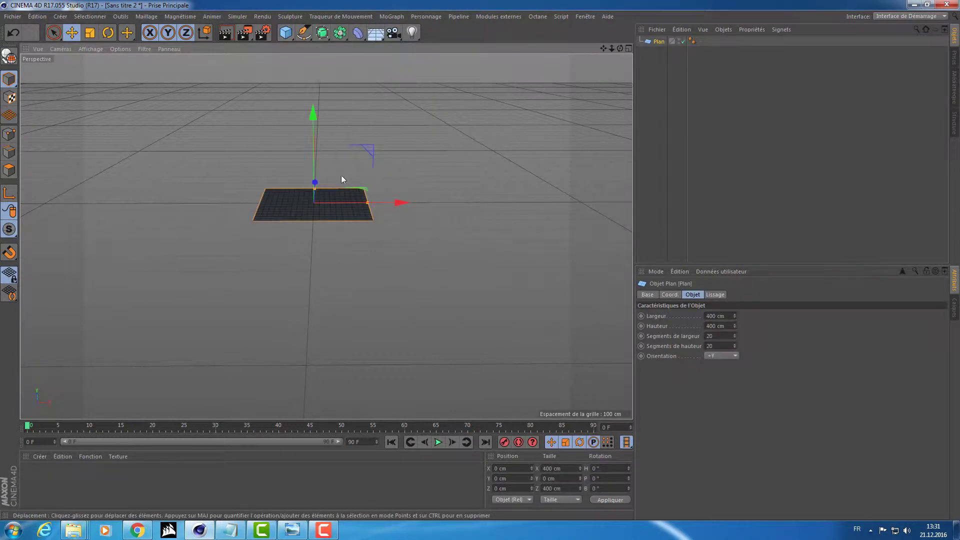
{"action": "scroll", "coordinate": [352, 212], "scroll_direction": "up", "scroll_amount": 5}
{"action": "mouse_move", "coordinate": [304, 233]}
{"action": "left_mouse_down", "text": "alt"}
{"action": "mouse_move", "coordinate": [304, 142]}
{"action": "mouse_move", "coordinate": [219, 263]}
{"action": "left_mouse_up", "text": "alt"}
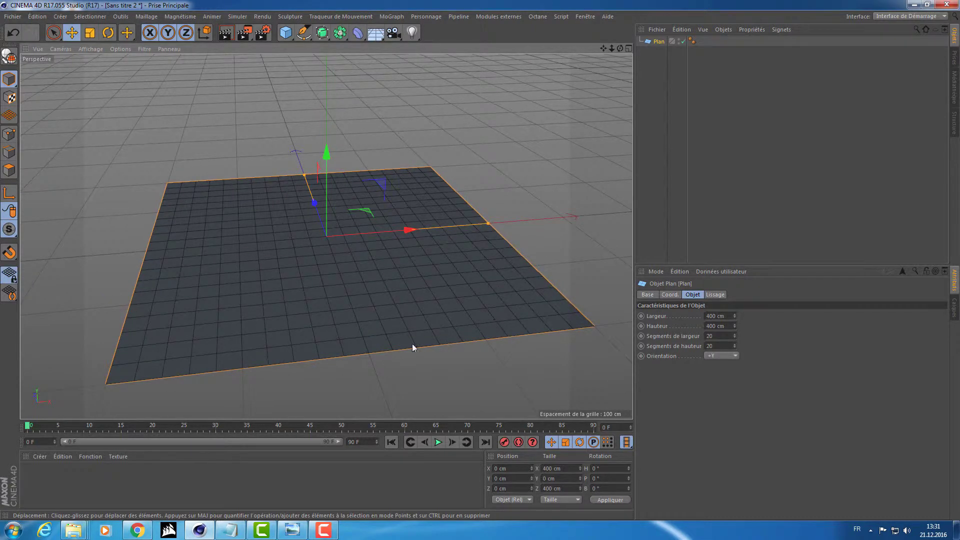
{"action": "mouse_move", "coordinate": [412, 347]}
{"action": "left_mouse_down", "text": "alt"}
{"action": "mouse_move", "coordinate": [404, 251]}
{"action": "mouse_move", "coordinate": [413, 334]}
{"action": "left_mouse_up", "text": "alt"}
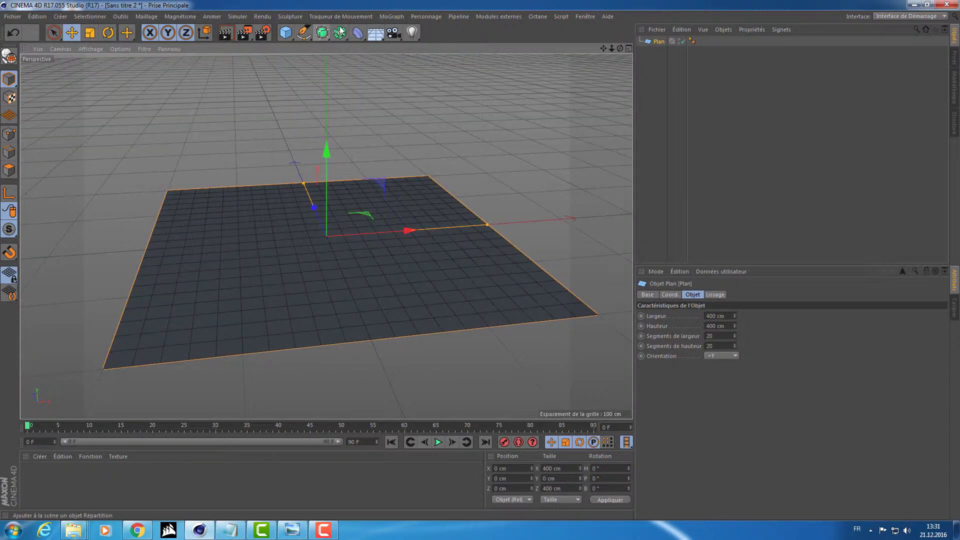
{"action": "left_click", "coordinate": [358, 36]}
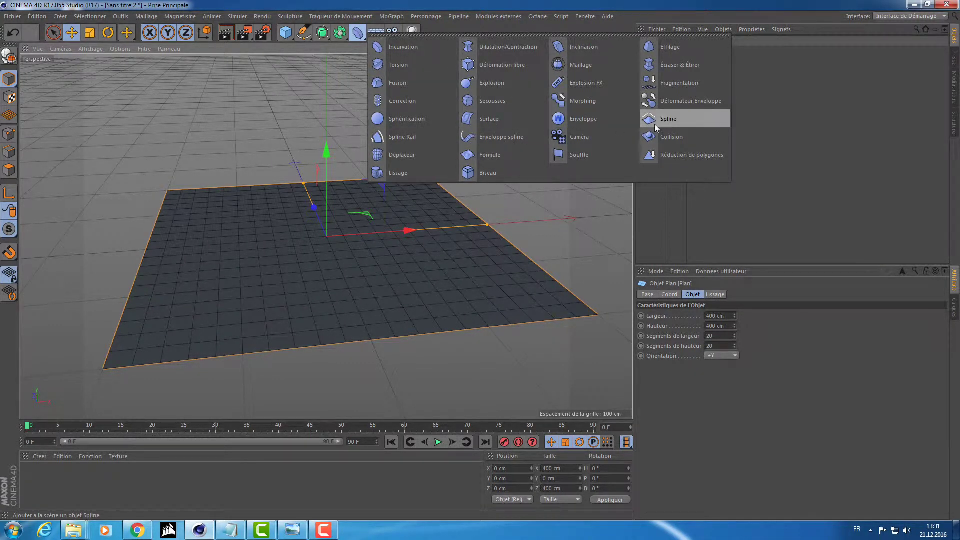
Nest a Formule deformer under the plane so it ripples into radial waves
{"action": "left_click", "coordinate": [495, 157]}
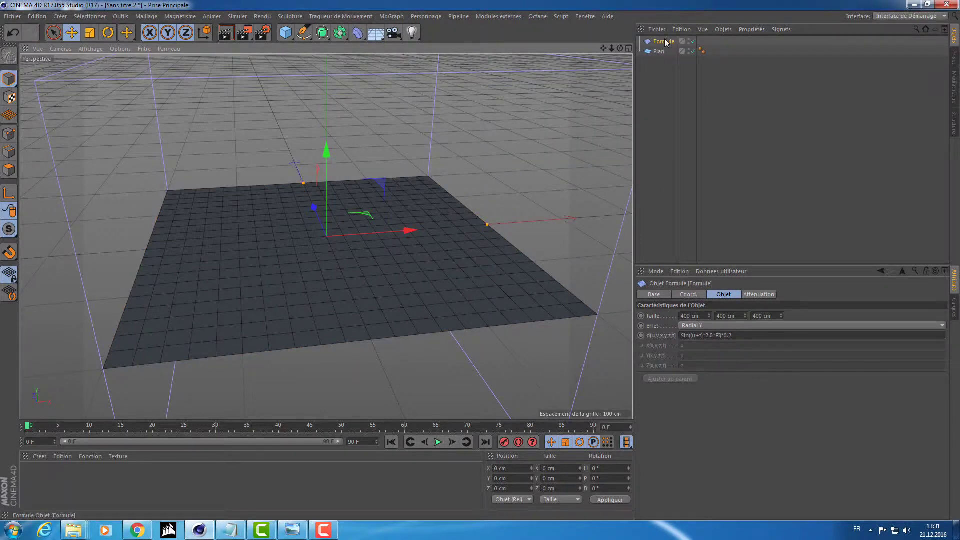
{"action": "left_click_drag", "start_coordinate": [663, 42], "coordinate": [662, 52]}
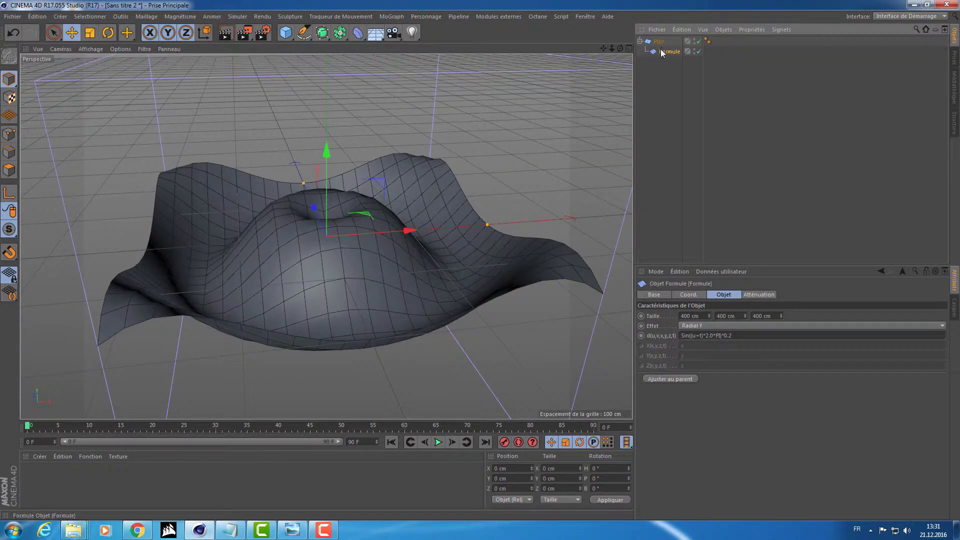
{"action": "mouse_move", "coordinate": [488, 146]}
{"action": "left_mouse_down", "text": "alt"}
{"action": "mouse_move", "coordinate": [386, 187]}
{"action": "mouse_move", "coordinate": [454, 189]}
{"action": "mouse_move", "coordinate": [467, 174]}
{"action": "mouse_move", "coordinate": [457, 176]}
{"action": "left_mouse_up", "text": "alt"}
{"action": "right_click_drag", "start_coordinate": [523, 325], "coordinate": [493, 299], "text": "alt"}
{"action": "mouse_move", "coordinate": [493, 299]}
{"action": "left_mouse_down", "text": "alt"}
{"action": "mouse_move", "coordinate": [418, 256]}
{"action": "mouse_move", "coordinate": [320, 230]}
{"action": "left_mouse_up", "text": "alt"}
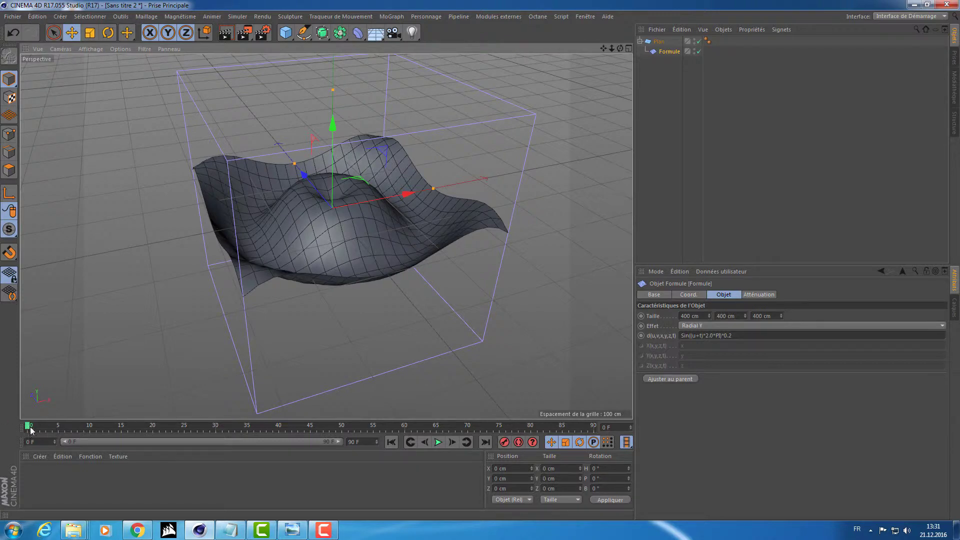
Scrub through frames 0–90, then play the wave animation while viewing from low angles and below
{"action": "mouse_move", "coordinate": [30, 429]}
{"action": "left_mouse_down"}
{"action": "mouse_move", "coordinate": [161, 418]}
{"action": "mouse_move", "coordinate": [377, 425]}
{"action": "mouse_move", "coordinate": [40, 429]}
{"action": "left_mouse_up"}
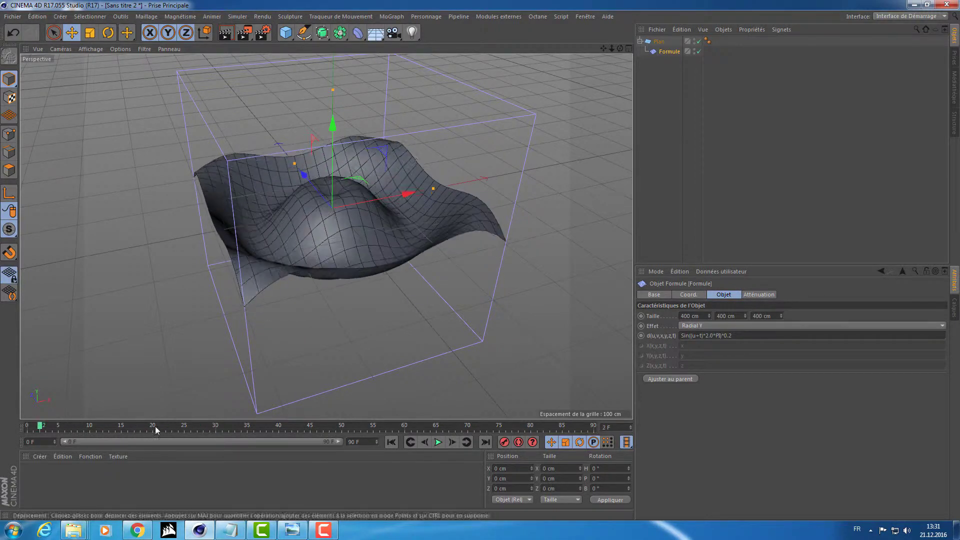
{"action": "left_click", "coordinate": [451, 443]}
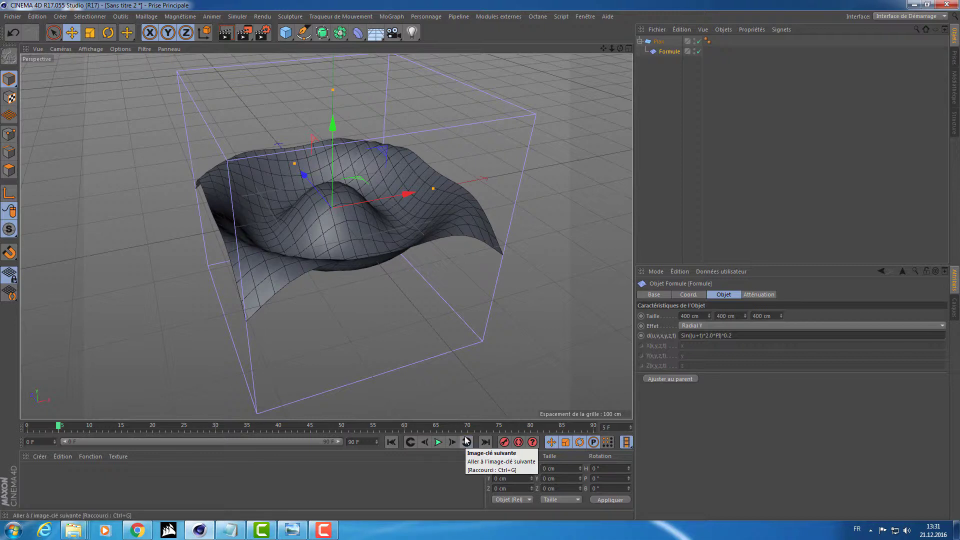
{"action": "left_click", "coordinate": [482, 442]}
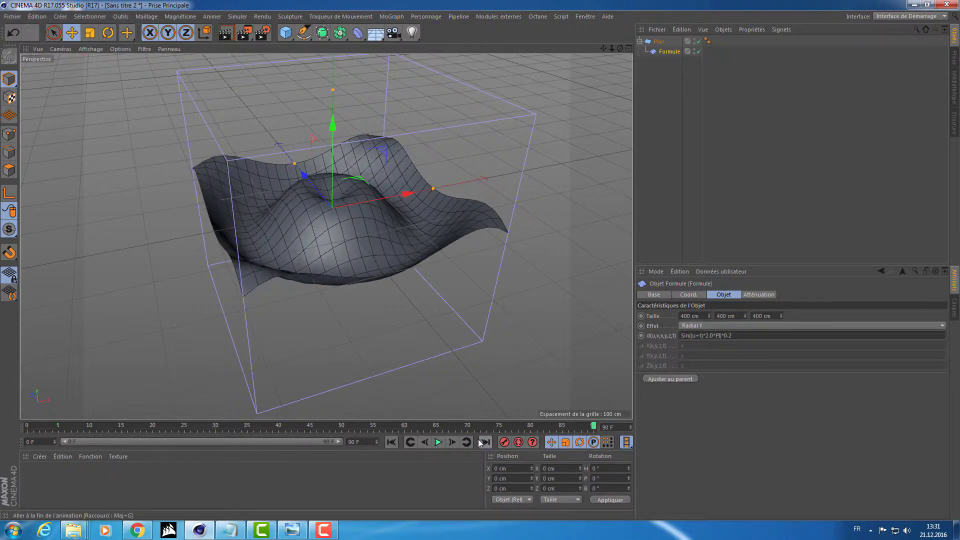
{"action": "left_click", "coordinate": [390, 443]}
{"action": "left_click", "coordinate": [500, 445]}
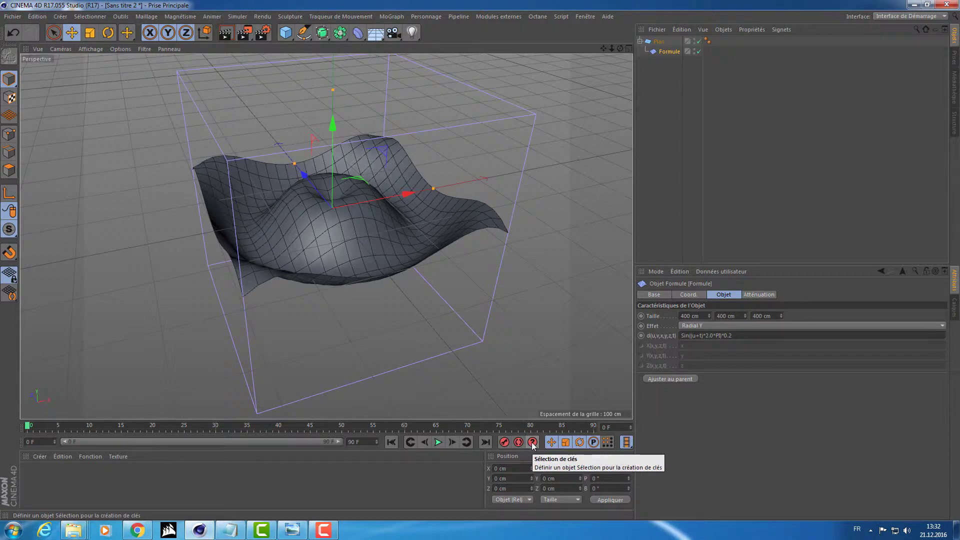
{"action": "mouse_move", "coordinate": [406, 385]}
{"action": "left_mouse_down", "text": "alt"}
{"action": "mouse_move", "coordinate": [388, 325]}
{"action": "mouse_move", "coordinate": [409, 317]}
{"action": "mouse_move", "coordinate": [422, 334]}
{"action": "mouse_move", "coordinate": [631, 78]}
{"action": "left_mouse_up", "text": "alt"}
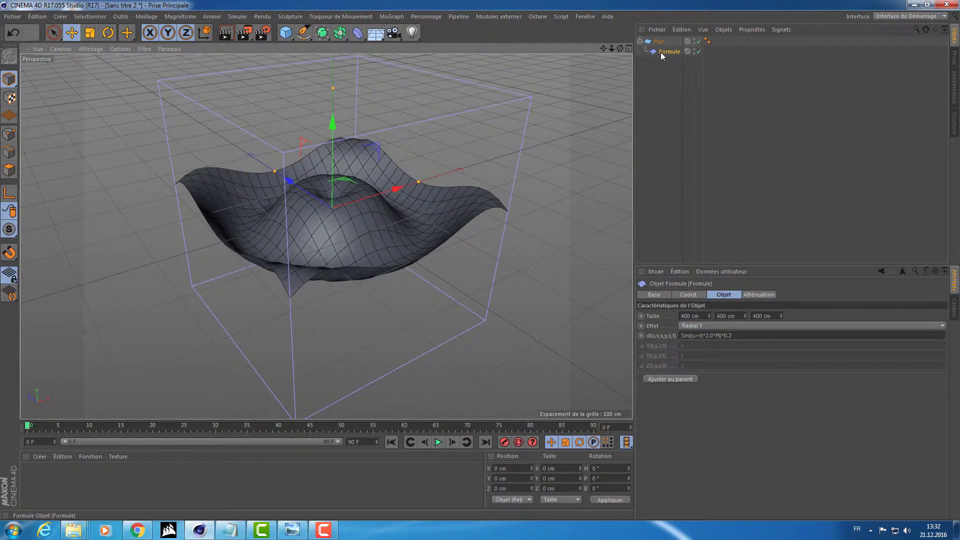
{"action": "left_click", "coordinate": [437, 442]}
{"action": "left_click_drag", "start_coordinate": [476, 295], "coordinate": [454, 328], "text": "alt"}
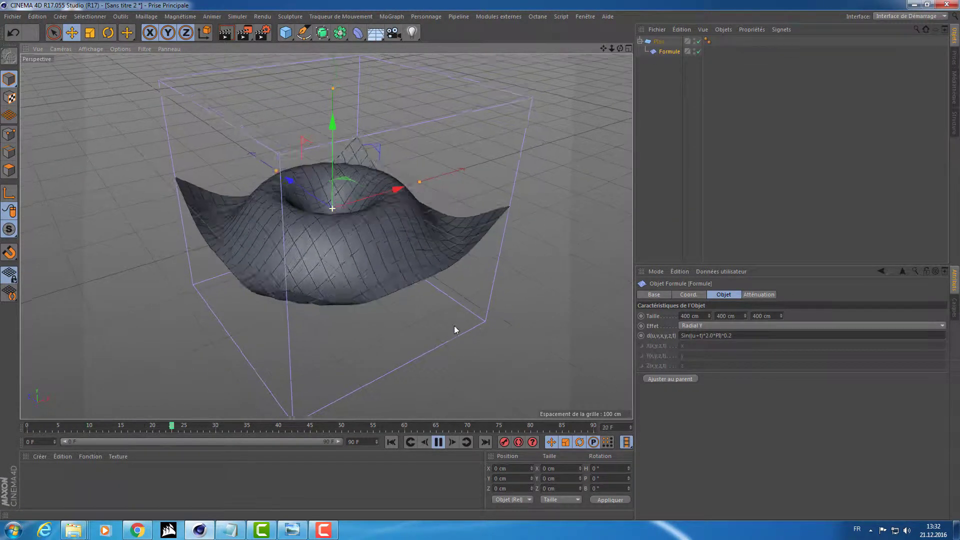
{"action": "mouse_move", "coordinate": [171, 193]}
{"action": "left_mouse_down", "text": "alt"}
{"action": "mouse_move", "coordinate": [178, 208]}
{"action": "mouse_move", "coordinate": [135, 197]}
{"action": "mouse_move", "coordinate": [145, 158]}
{"action": "mouse_move", "coordinate": [137, 130]}
{"action": "mouse_move", "coordinate": [173, 205]}
{"action": "mouse_move", "coordinate": [199, 219]}
{"action": "left_mouse_up", "text": "alt"}
Set the plane's width and height segments to 100, briefly trying 5 first
{"action": "left_click", "coordinate": [659, 42]}
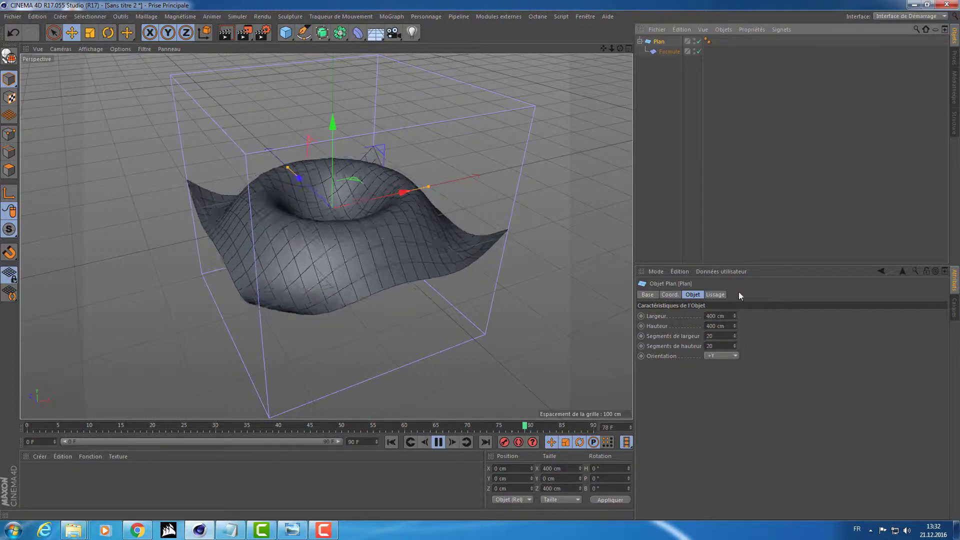
{"action": "left_click", "coordinate": [718, 336]}
{"action": "type", "text": "5"}
{"action": "key", "text": "Tab"}
{"action": "type", "text": "5"}
{"action": "key", "text": "Return"}
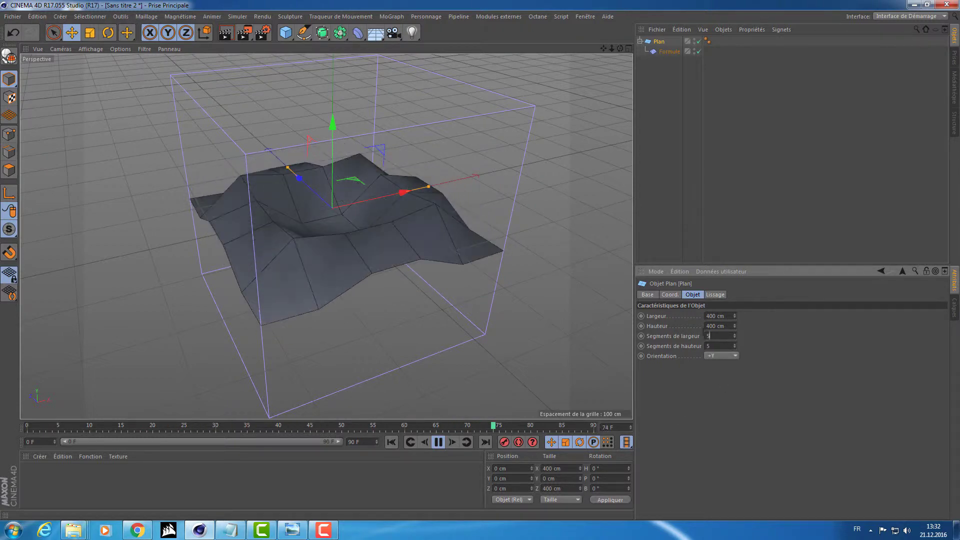
{"action": "left_click", "coordinate": [718, 336]}
{"action": "type", "text": "100"}
{"action": "key", "text": "Tab"}
{"action": "type", "text": "100"}
{"action": "key", "text": "Return"}
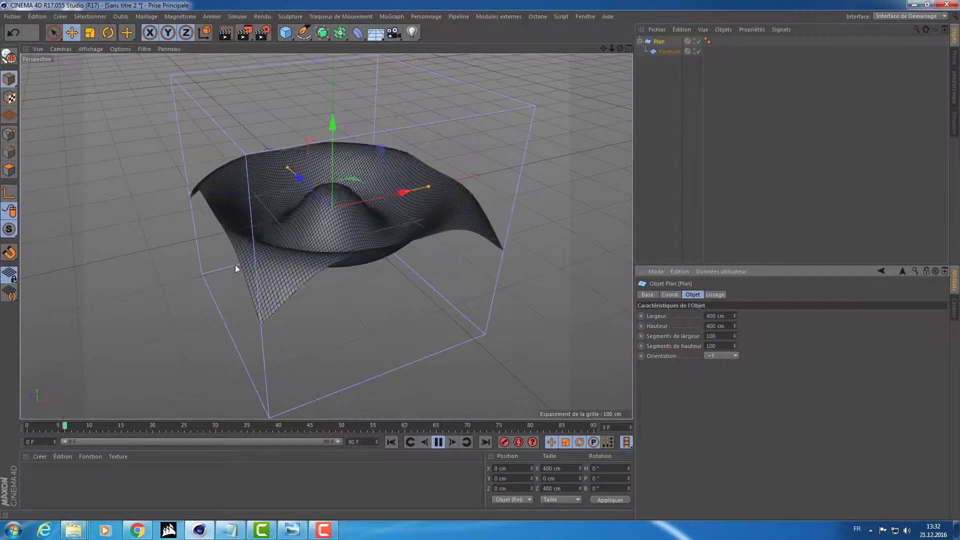
{"action": "left_click", "coordinate": [674, 54]}
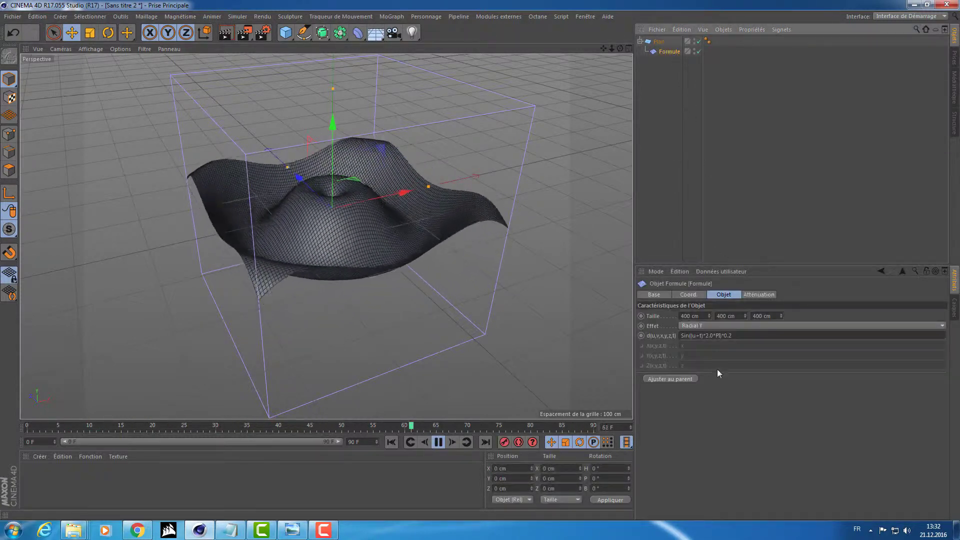
Vary the Formule height from 0 to 62 to 188 cm and inspect the taller waves up close
{"action": "left_click", "coordinate": [670, 378]}
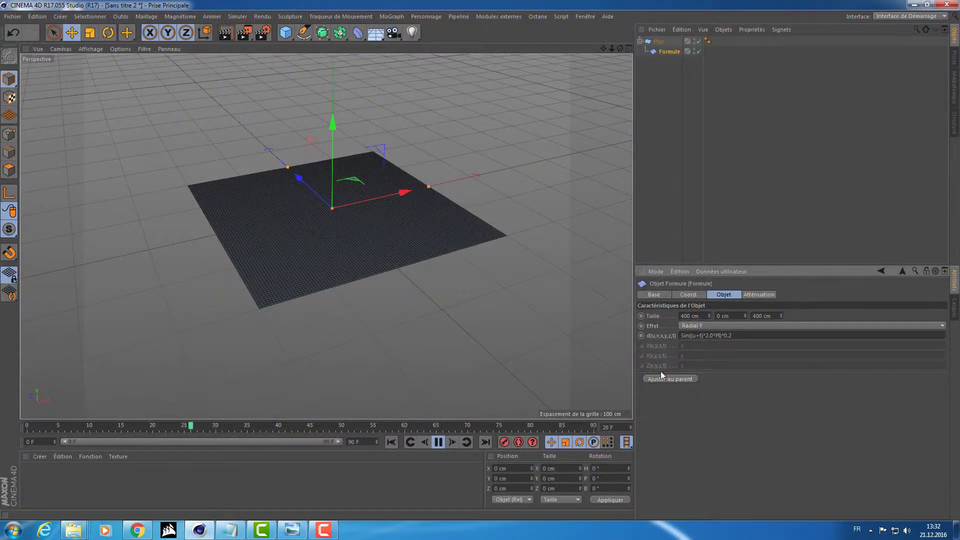
{"action": "left_click_drag", "start_coordinate": [498, 293], "coordinate": [488, 271], "text": "alt"}
{"action": "left_click_drag", "start_coordinate": [746, 316], "coordinate": [746, 300]}
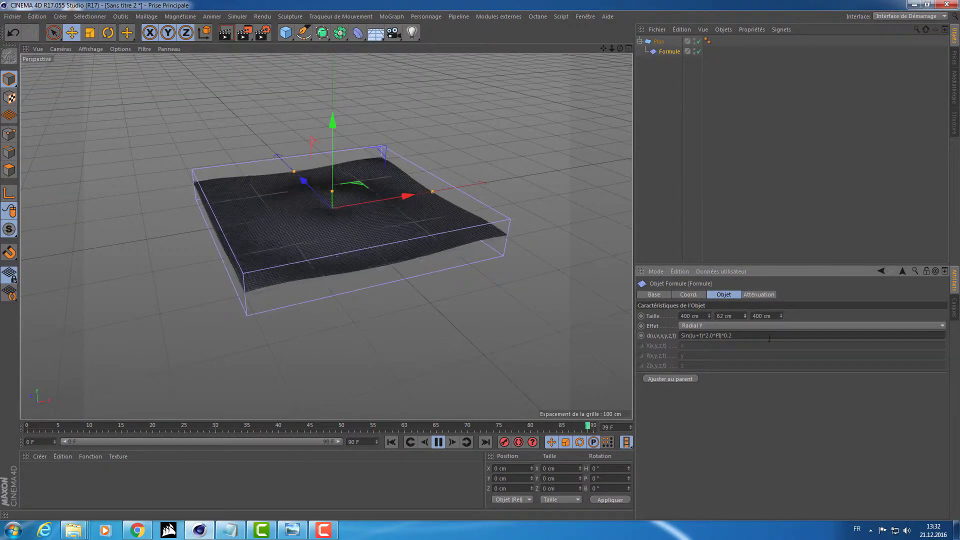
{"action": "left_click_drag", "start_coordinate": [746, 310], "coordinate": [743, 312]}
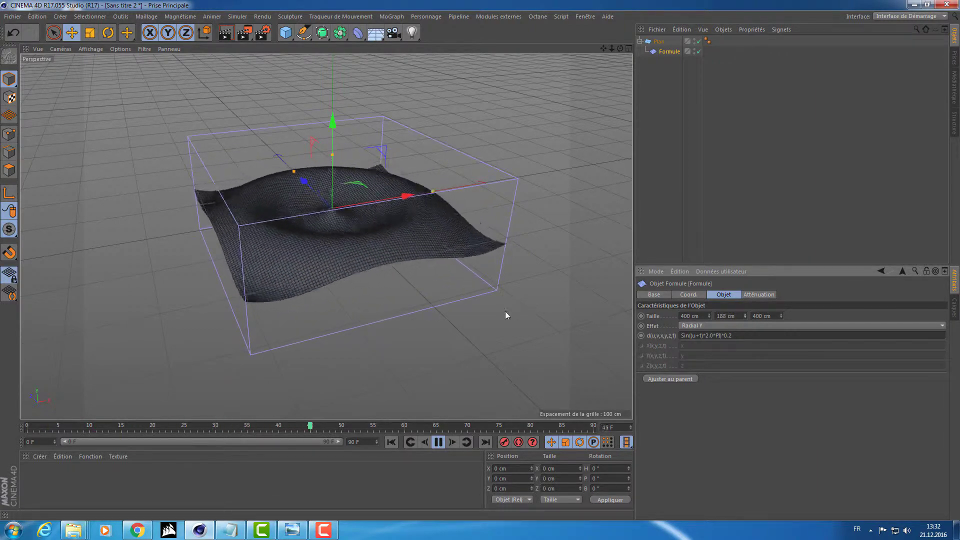
{"action": "left_click_drag", "start_coordinate": [505, 311], "coordinate": [509, 186], "text": "alt"}
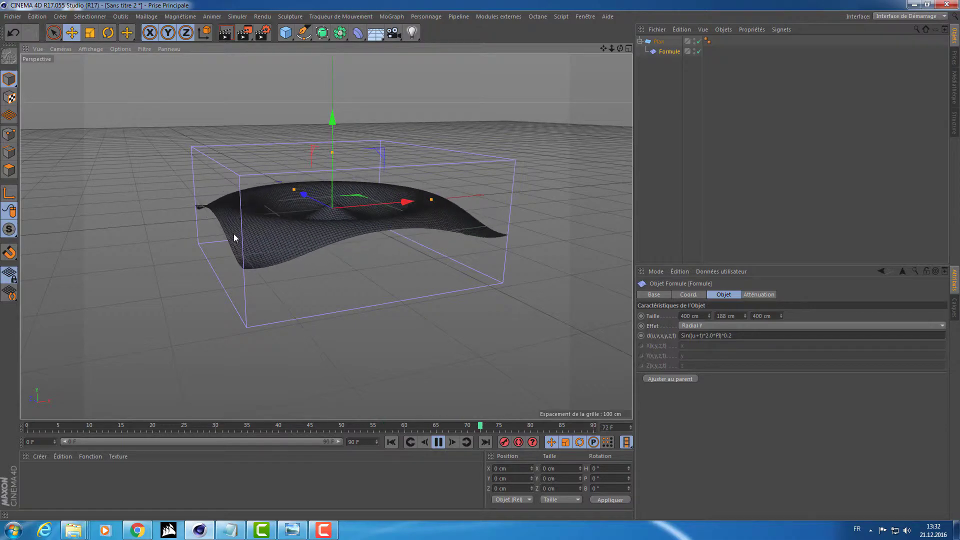
{"action": "right_click_drag", "start_coordinate": [238, 246], "coordinate": [320, 229], "text": "alt"}
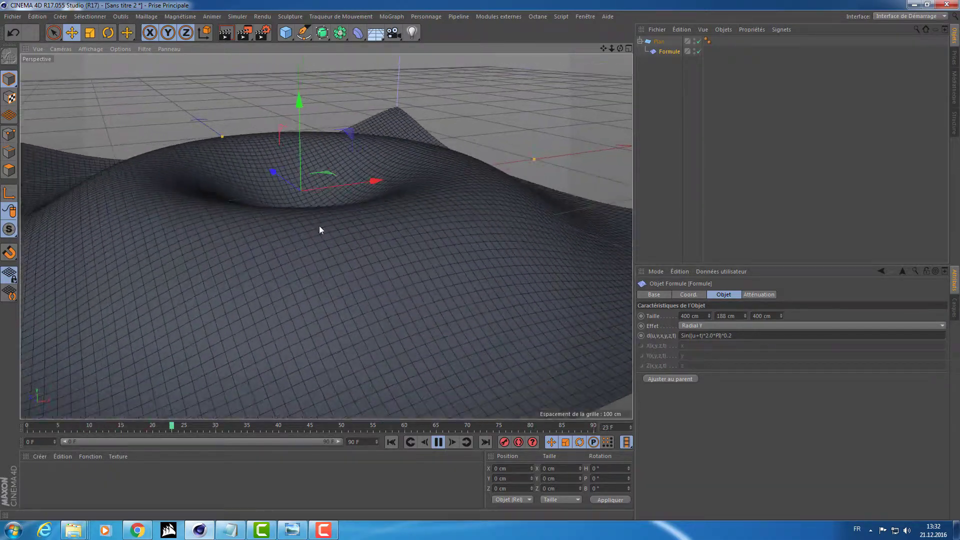
{"action": "mouse_move", "coordinate": [320, 229]}
{"action": "left_mouse_down", "text": "alt"}
{"action": "mouse_move", "coordinate": [583, 242]}
{"action": "mouse_move", "coordinate": [373, 239]}
{"action": "mouse_move", "coordinate": [425, 263]}
{"action": "mouse_move", "coordinate": [368, 241]}
{"action": "left_mouse_up", "text": "alt"}
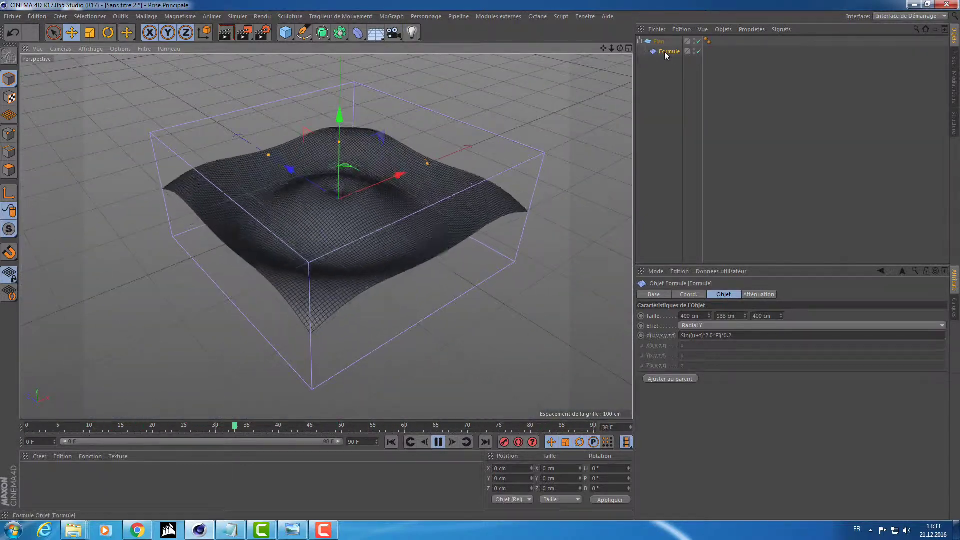
Delete the Formule deformer and the plane, rewinding to frame 0
{"action": "key", "text": "Delete"}
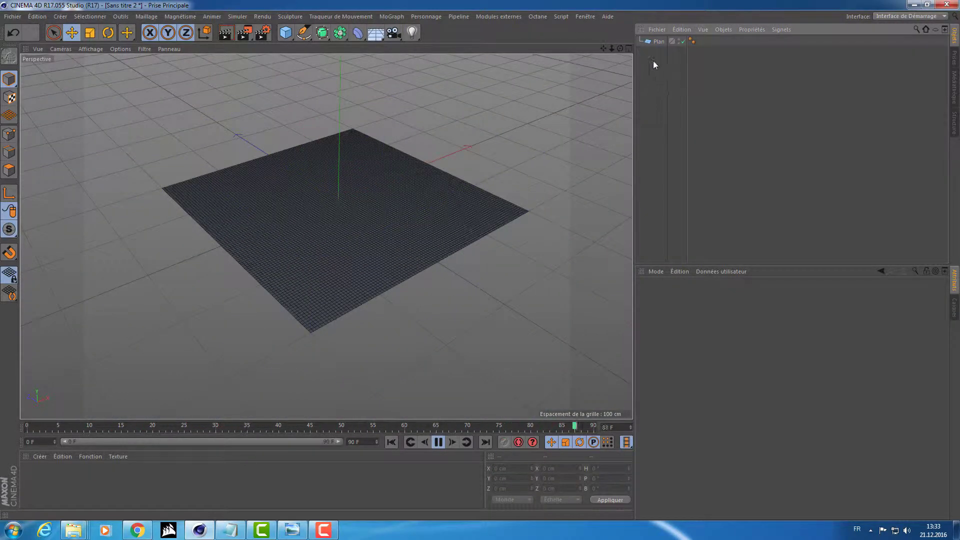
{"action": "left_click", "coordinate": [392, 443]}
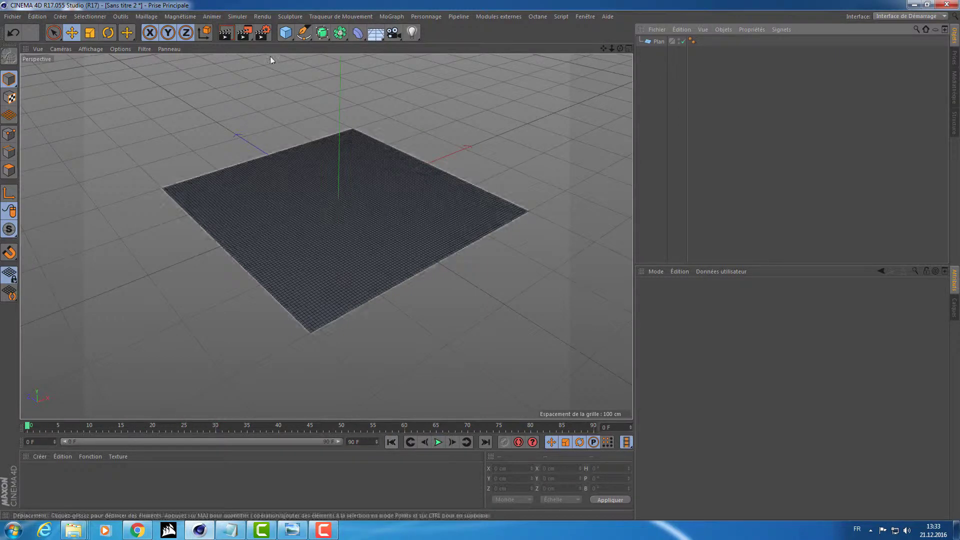
{"action": "left_click_drag", "start_coordinate": [357, 33], "coordinate": [486, 155]}
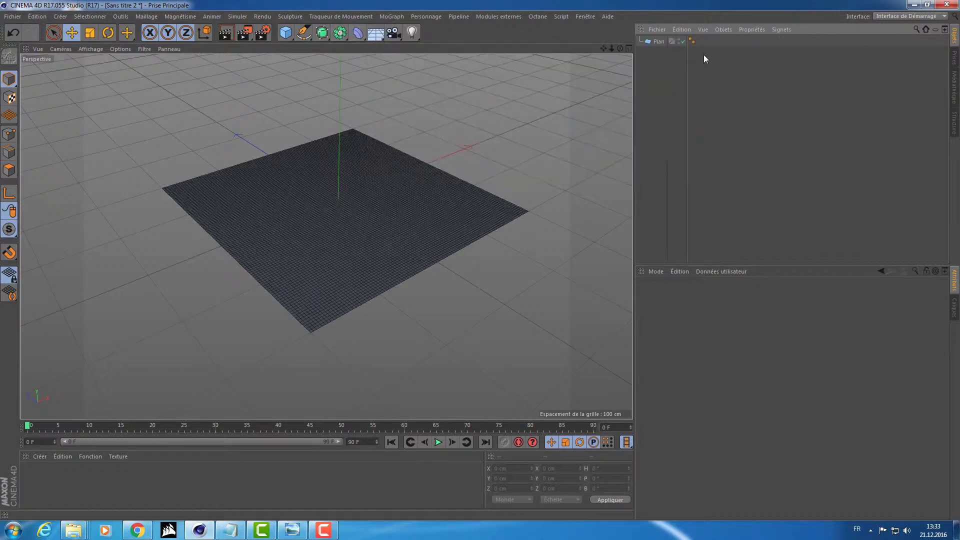
{"action": "left_click", "coordinate": [655, 42]}
{"action": "key", "text": "Delete"}
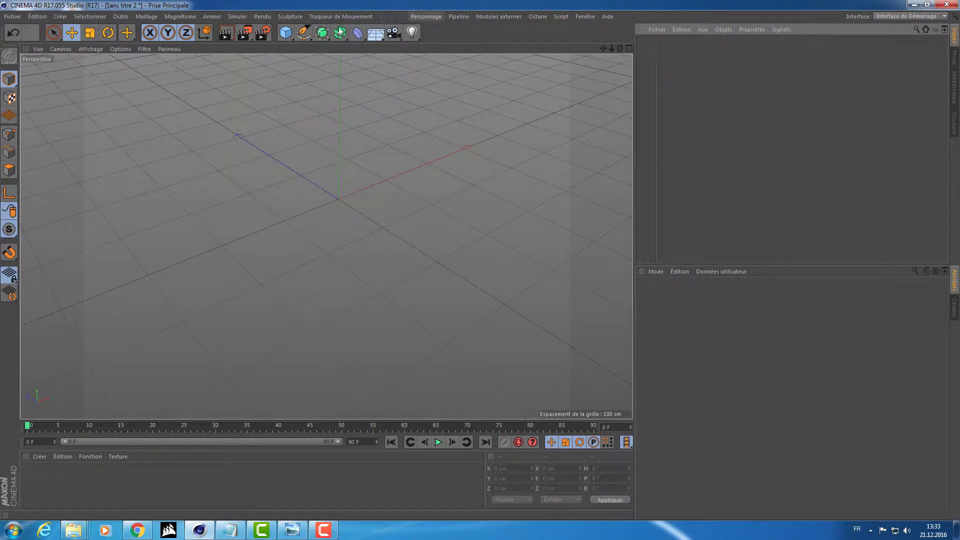
Add a cube with a nested Sphérification deformer at Rayon 196 cm and Intensité 39%
{"action": "left_click", "coordinate": [285, 33]}
{"action": "left_click_drag", "start_coordinate": [358, 33], "coordinate": [362, 66]}
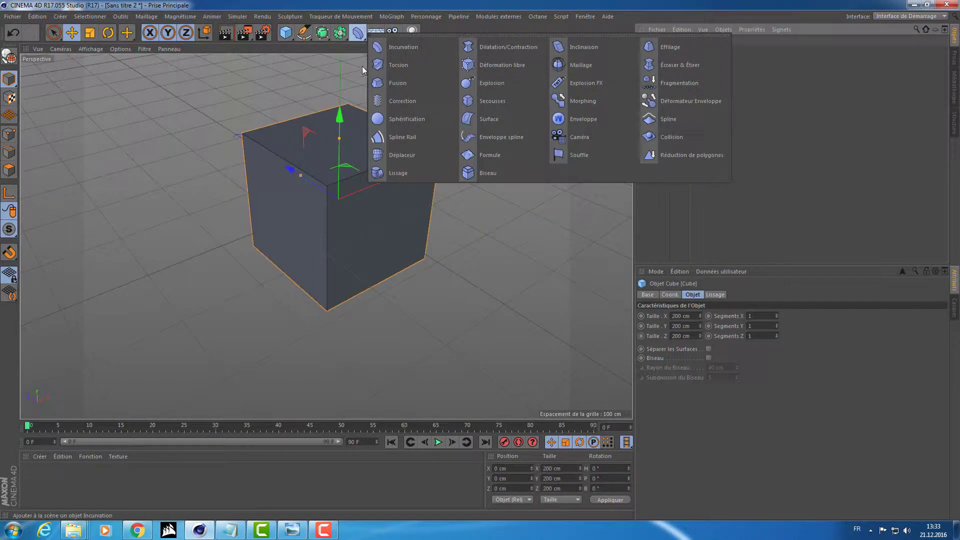
{"action": "left_click", "coordinate": [400, 121]}
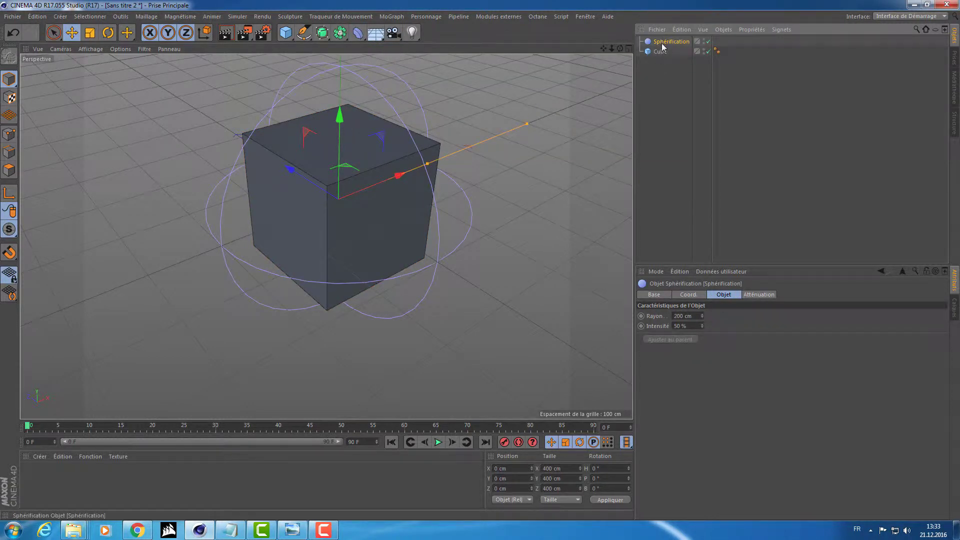
{"action": "left_click_drag", "start_coordinate": [663, 52], "coordinate": [662, 55]}
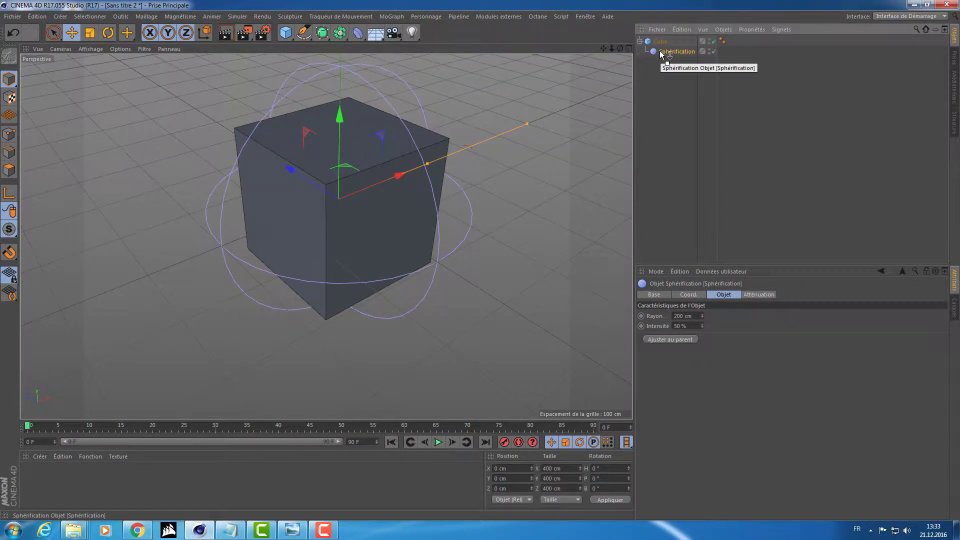
{"action": "mouse_move", "coordinate": [702, 316]}
{"action": "left_mouse_down"}
{"action": "mouse_move", "coordinate": [725, 300]}
{"action": "mouse_move", "coordinate": [704, 329]}
{"action": "mouse_move", "coordinate": [701, 305]}
{"action": "mouse_move", "coordinate": [702, 345]}
{"action": "left_mouse_up"}
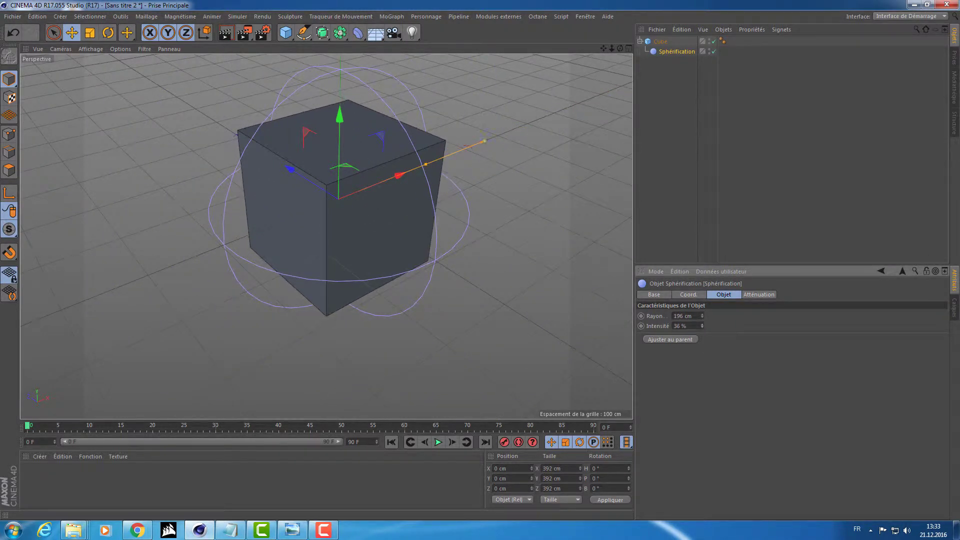
{"action": "left_click_drag", "start_coordinate": [426, 164], "coordinate": [605, 93]}
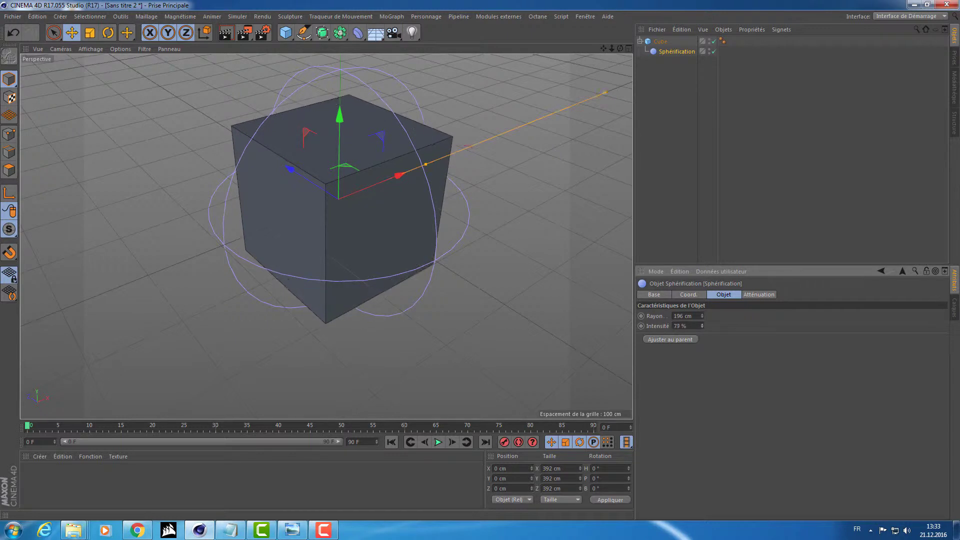
Enter 5 for the cube's Segments X and Y values
{"action": "left_click", "coordinate": [659, 42]}
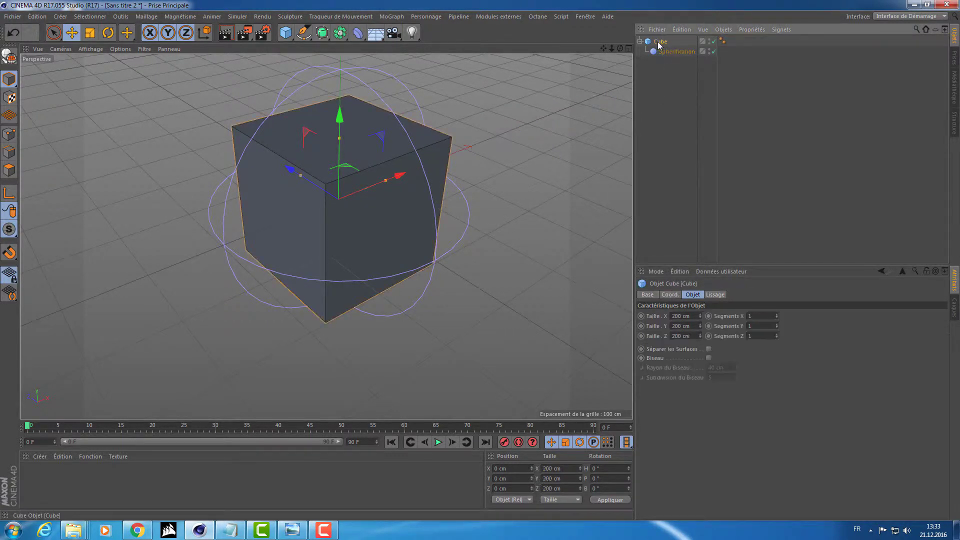
{"action": "double_click", "coordinate": [762, 310]}
{"action": "type", "text": "5"}
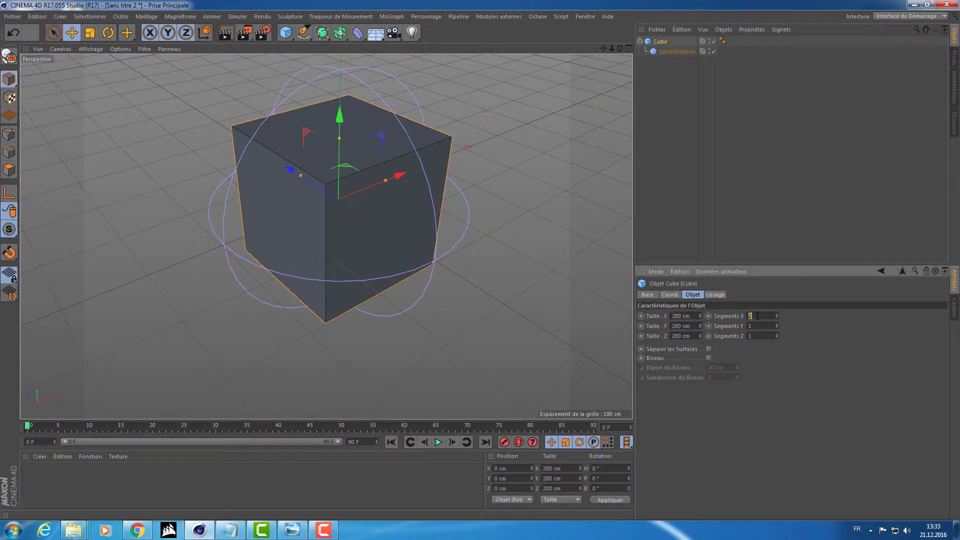
{"action": "key", "text": "Return"}
{"action": "double_click", "coordinate": [759, 324]}
{"action": "type", "text": "5"}
{"action": "key", "text": "Return"}
Set Segments Z and X to 8, giving 8 segments per axis, and orbit to view
{"action": "key", "text": "Return"}
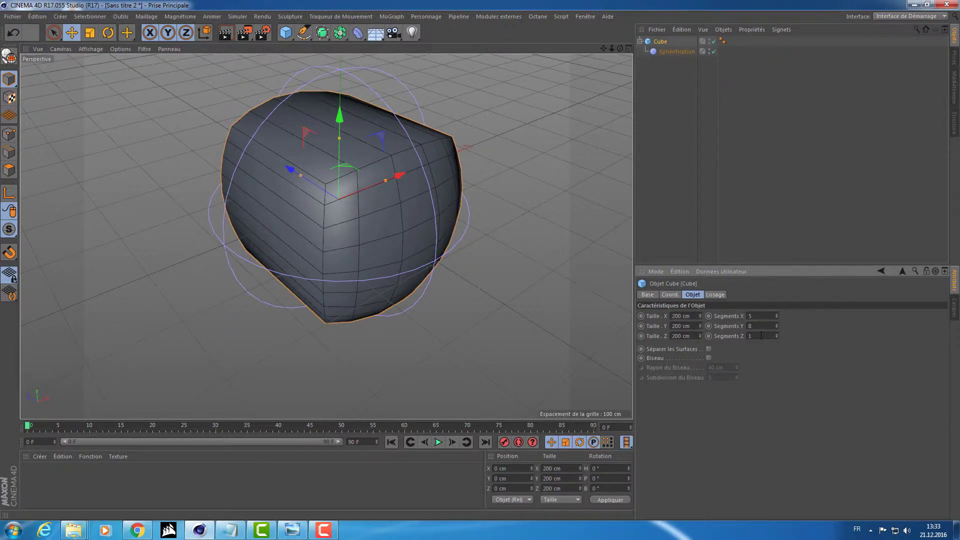
{"action": "double_click", "coordinate": [761, 335]}
{"action": "type", "text": "8"}
{"action": "key", "text": "Return"}
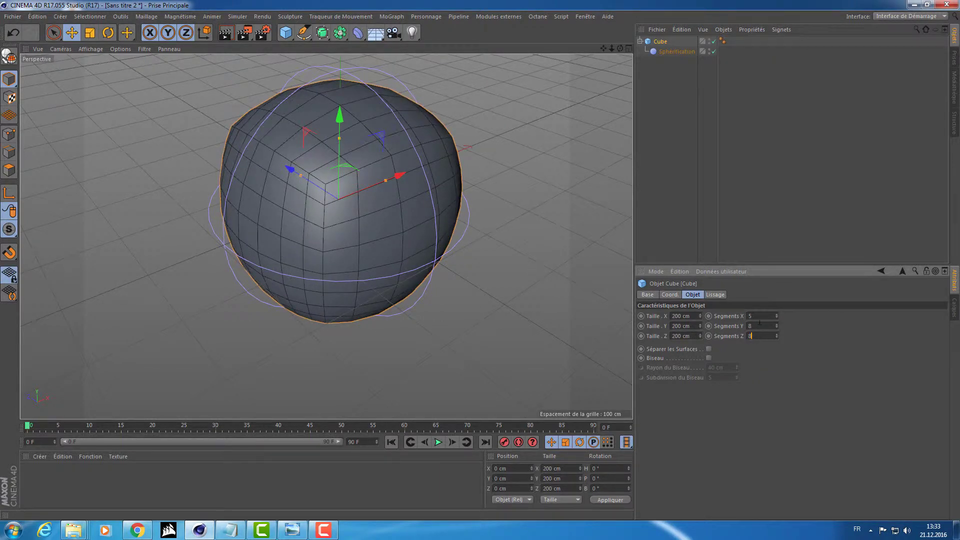
{"action": "double_click", "coordinate": [761, 316]}
{"action": "type", "text": "8"}
{"action": "key", "text": "Return"}
{"action": "left_click_drag", "start_coordinate": [454, 154], "coordinate": [502, 149], "text": "alt"}
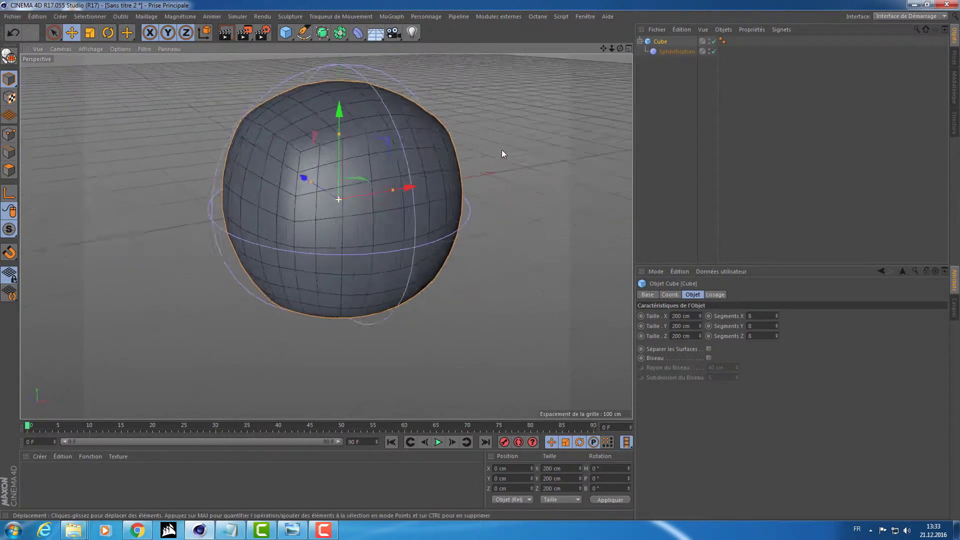
Sweep Sphérification strength to 100% and radius from 0 to 160 cm
{"action": "left_click", "coordinate": [663, 53]}
{"action": "left_click_drag", "start_coordinate": [702, 325], "coordinate": [701, 326]}
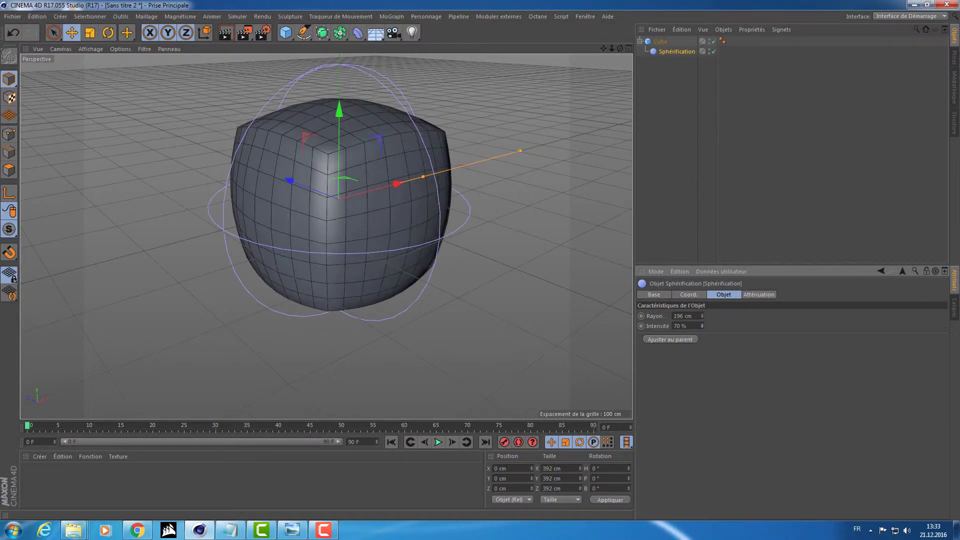
{"action": "mouse_move", "coordinate": [598, 355]}
{"action": "left_mouse_down", "text": "alt"}
{"action": "mouse_move", "coordinate": [520, 352]}
{"action": "mouse_move", "coordinate": [576, 331]}
{"action": "mouse_move", "coordinate": [554, 320]}
{"action": "mouse_move", "coordinate": [506, 368]}
{"action": "left_mouse_up", "text": "alt"}
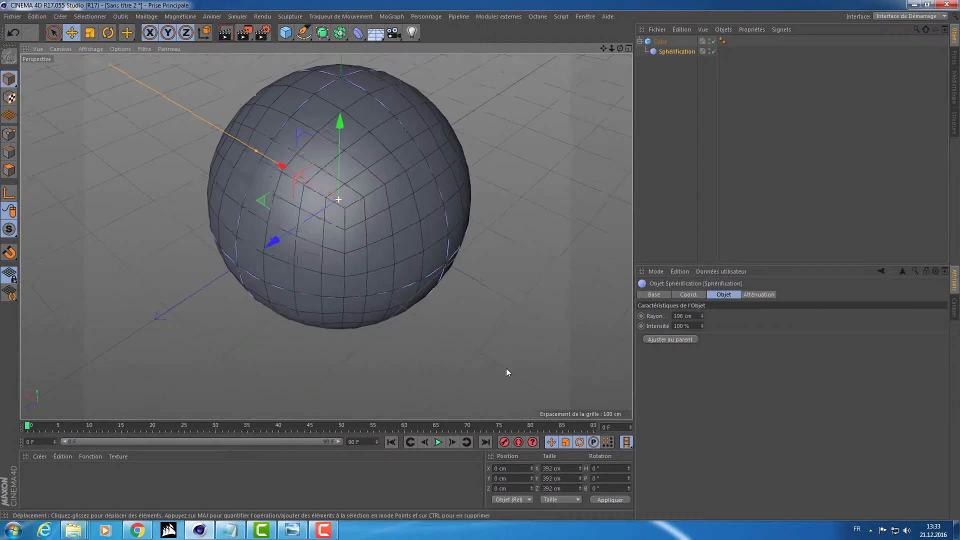
{"action": "left_click_drag", "start_coordinate": [702, 315], "coordinate": [702, 350]}
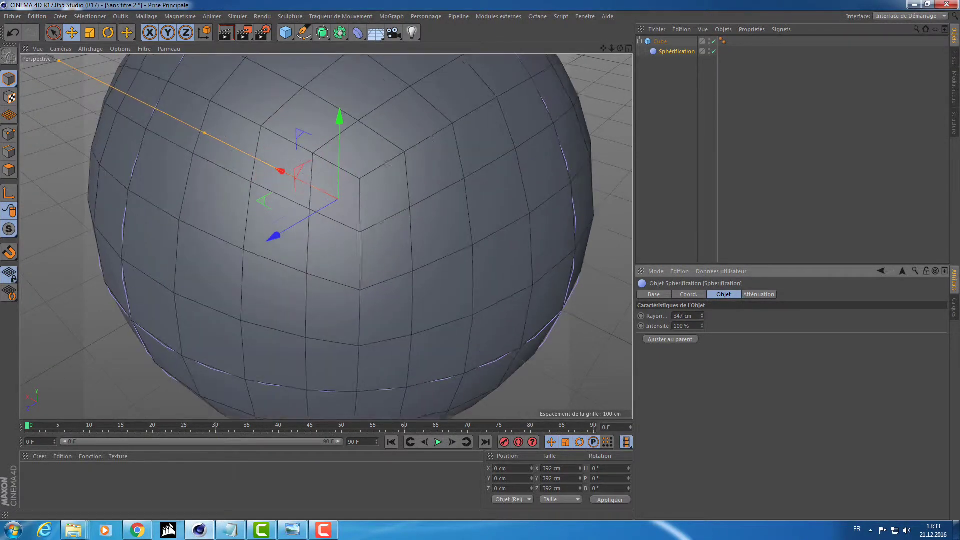
{"action": "left_click_drag", "start_coordinate": [648, 316], "coordinate": [657, 317]}
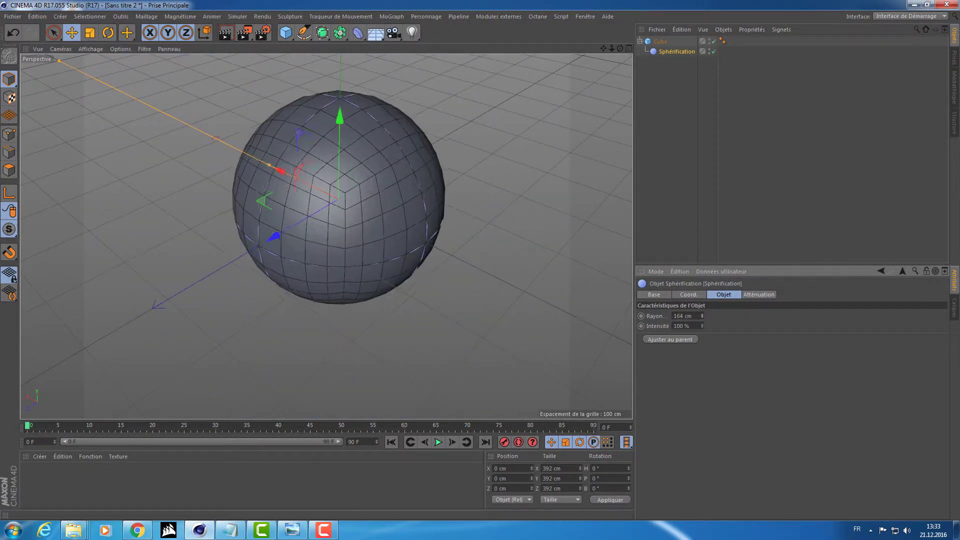
{"action": "left_click_drag", "start_coordinate": [380, 301], "coordinate": [464, 263], "text": "alt"}
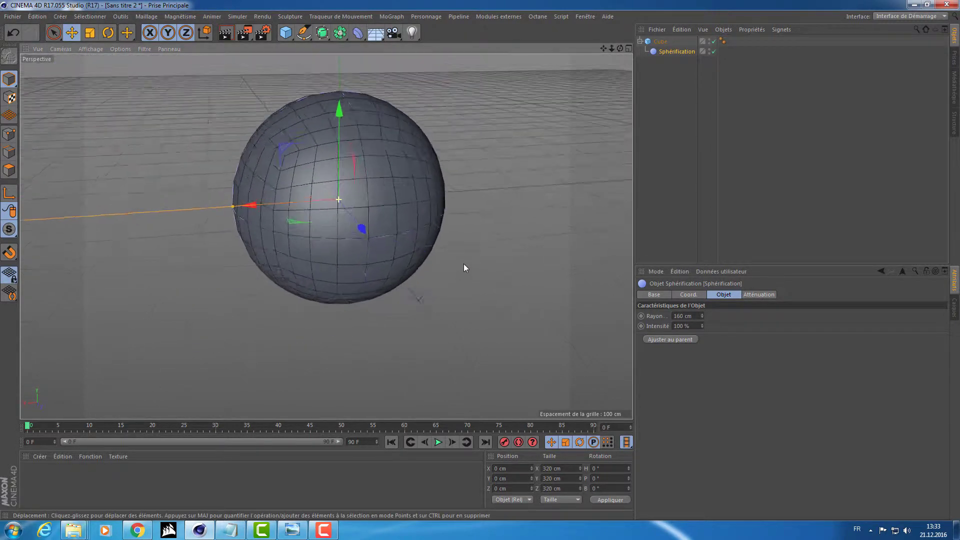
Settle on a 107 cm radius at 61% strength and view the rounded box from the side
{"action": "left_click", "coordinate": [671, 56]}
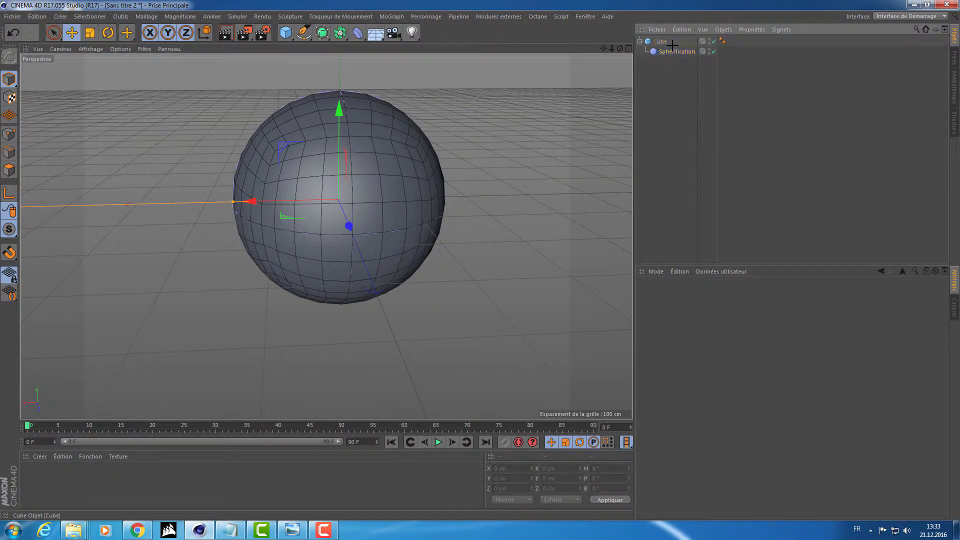
{"action": "left_click", "coordinate": [665, 43]}
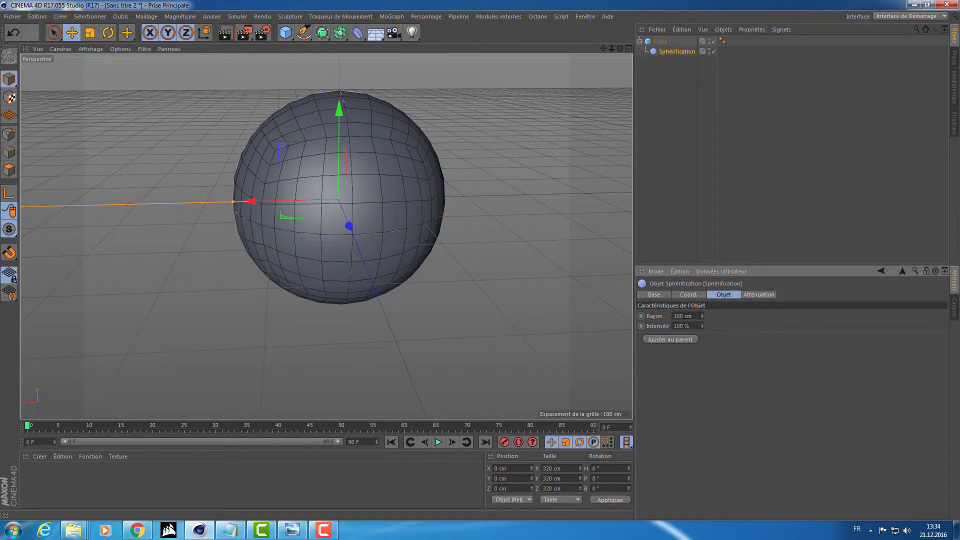
{"action": "left_click_drag", "start_coordinate": [702, 315], "coordinate": [702, 343]}
{"action": "mouse_move", "coordinate": [500, 240]}
{"action": "left_mouse_down", "text": "alt"}
{"action": "mouse_move", "coordinate": [441, 217]}
{"action": "mouse_move", "coordinate": [265, 193]}
{"action": "mouse_move", "coordinate": [214, 164]}
{"action": "mouse_move", "coordinate": [334, 212]}
{"action": "mouse_move", "coordinate": [371, 202]}
{"action": "left_mouse_up", "text": "alt"}
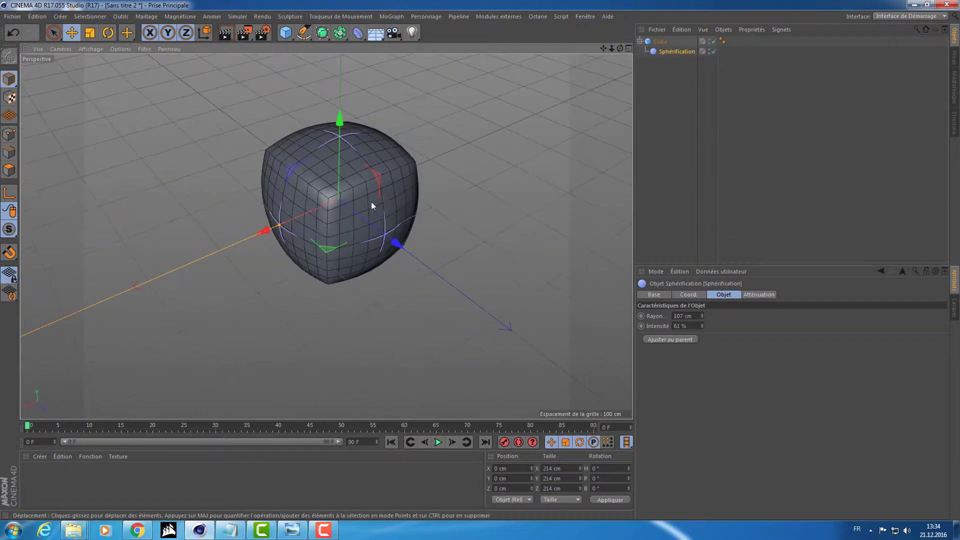
{"action": "left_click", "coordinate": [359, 33]}
{"action": "left_click", "coordinate": [361, 38]}
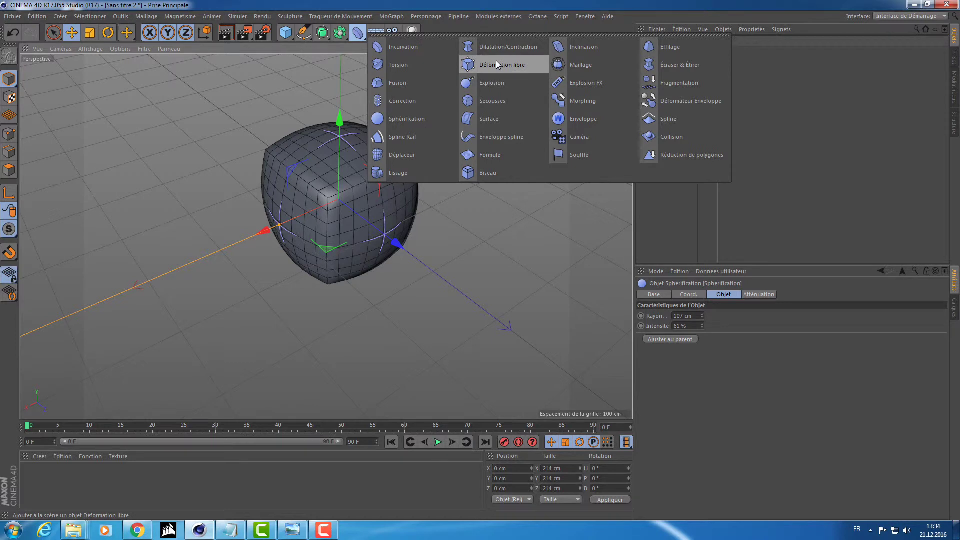
Dismiss the deformer list, select then clear the cube and deformer, and orbit around the rounded cube
{"action": "left_click", "coordinate": [837, 122]}
{"action": "left_click_drag", "start_coordinate": [839, 127], "coordinate": [643, 38]}
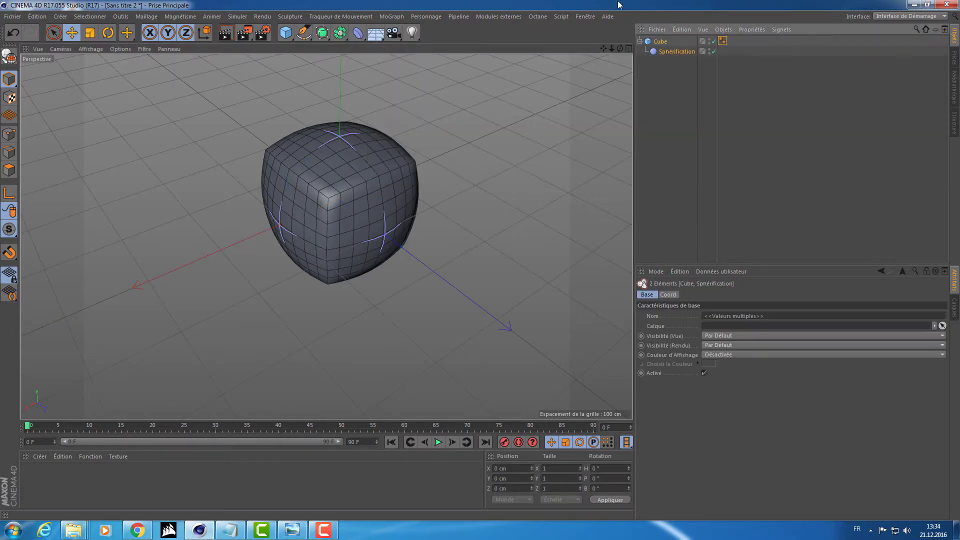
{"action": "left_click", "coordinate": [737, 126]}
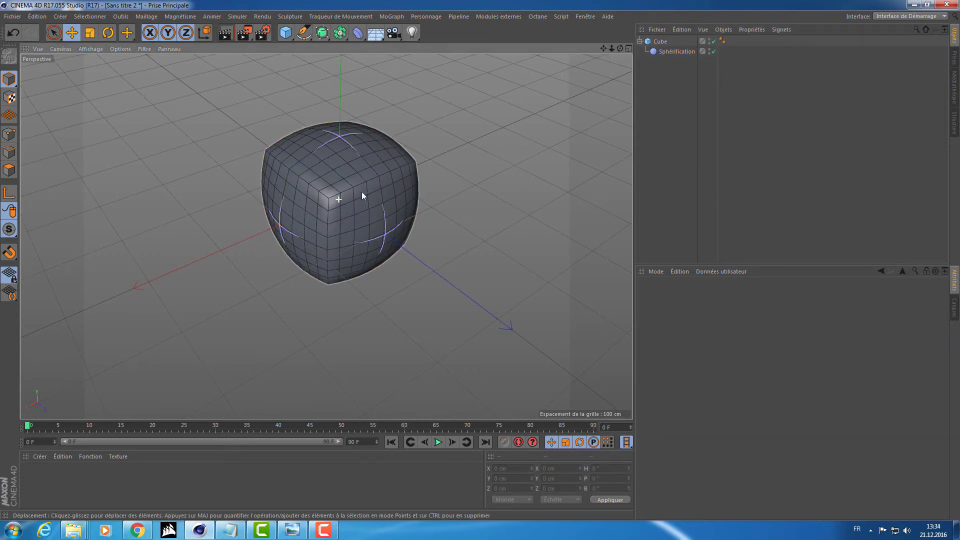
{"action": "left_click_drag", "start_coordinate": [361, 191], "coordinate": [370, 190], "text": "alt"}
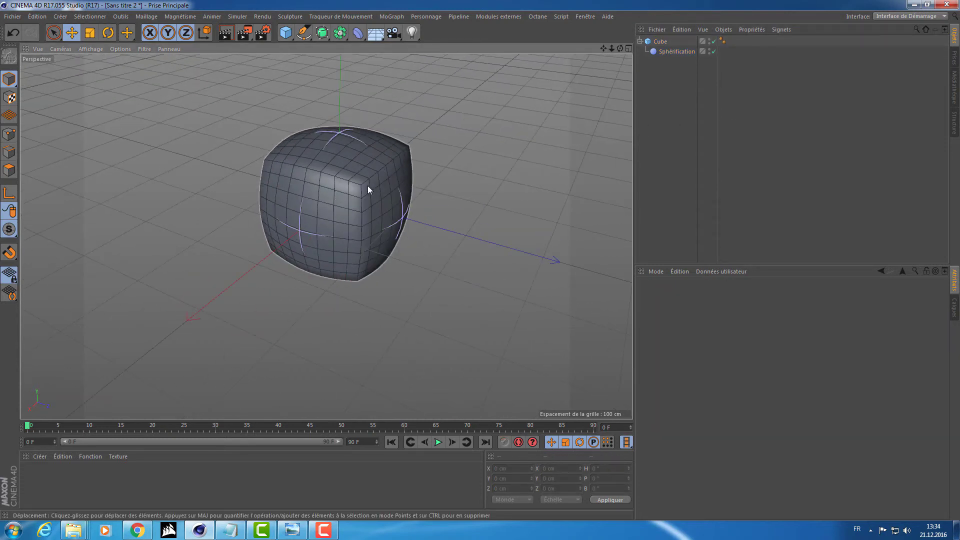